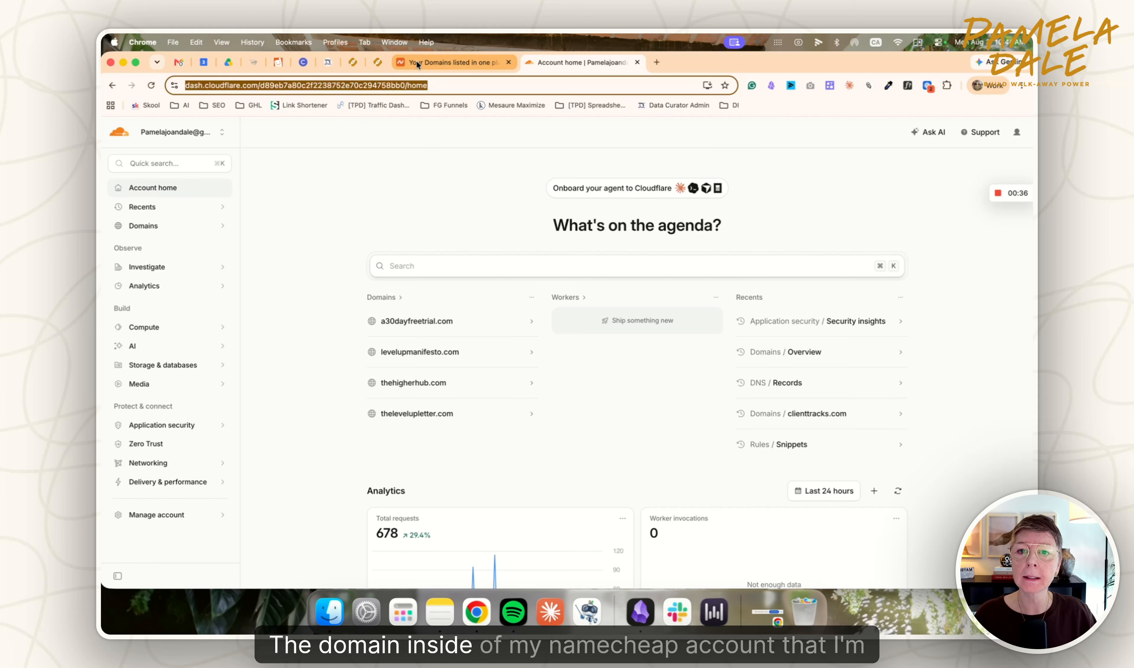
# - Switch to Namecheap and open the Advanced DNS settings of the domain pamelaloves.com
pyautogui.click(416, 60)
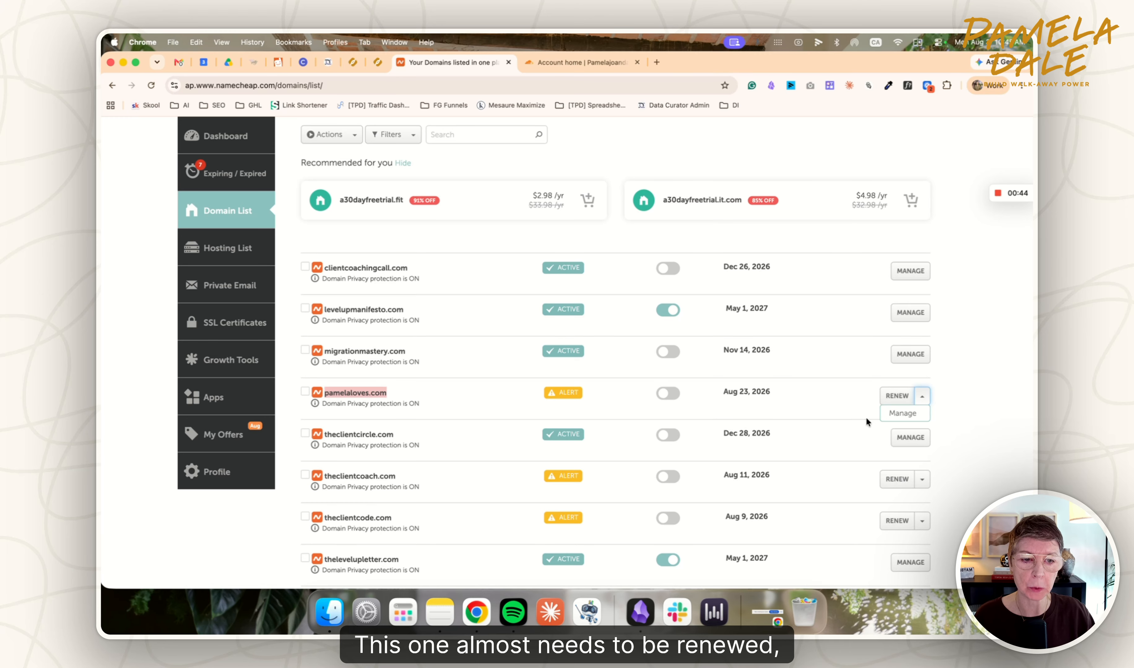
pyautogui.click(901, 414)
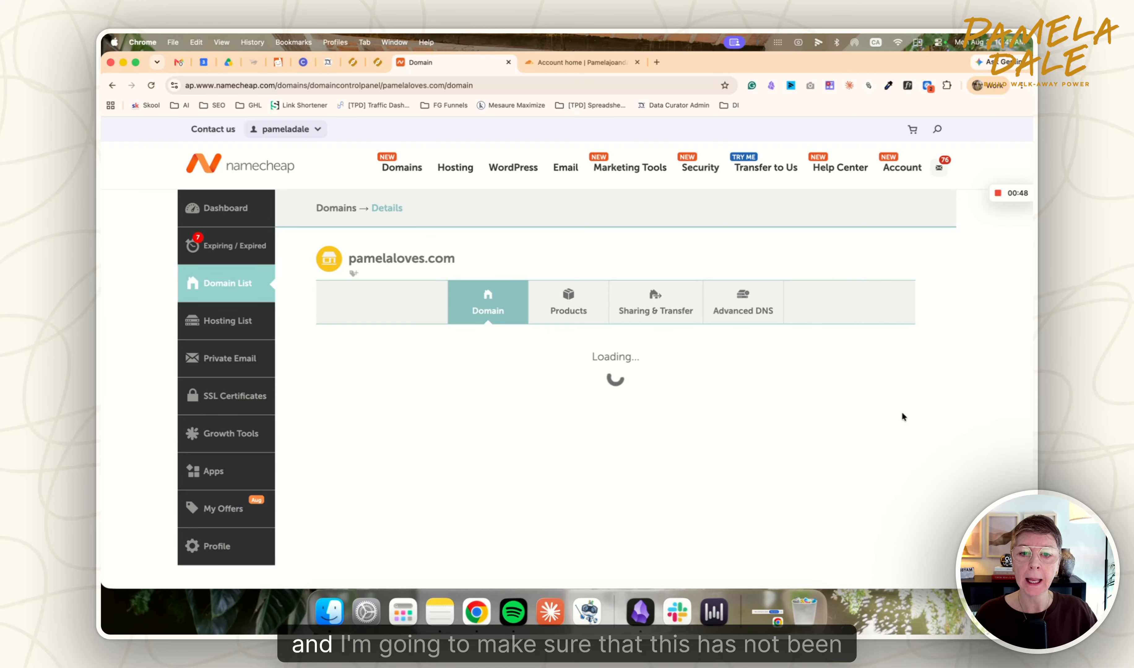
pyautogui.scroll(-4, 496, 400)
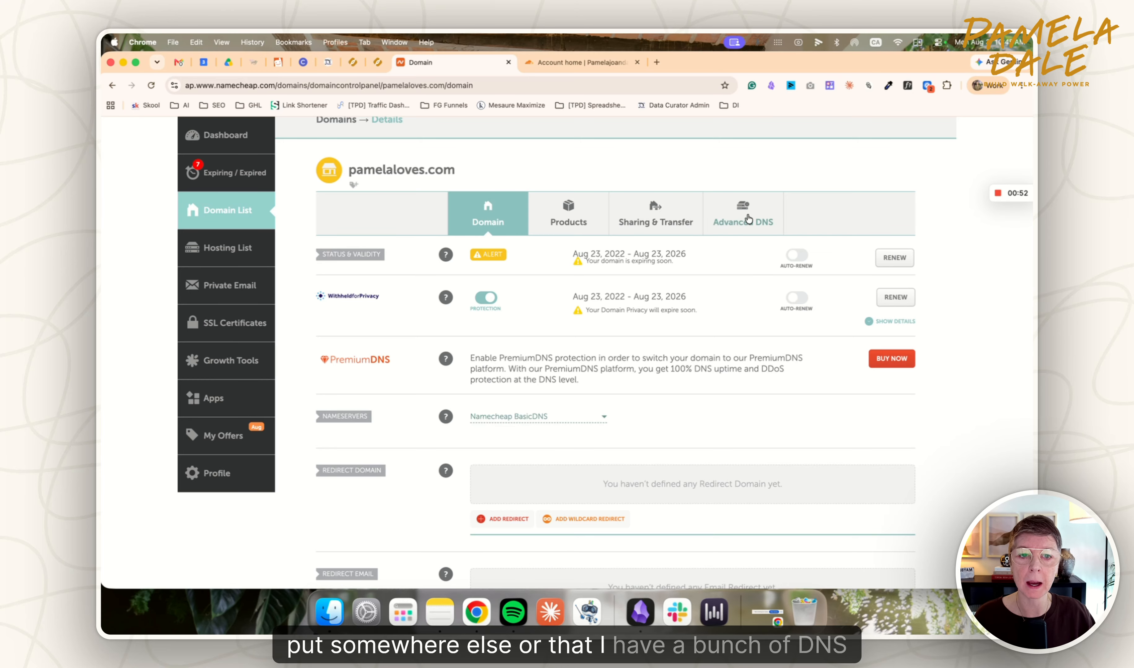
pyautogui.click(748, 219)
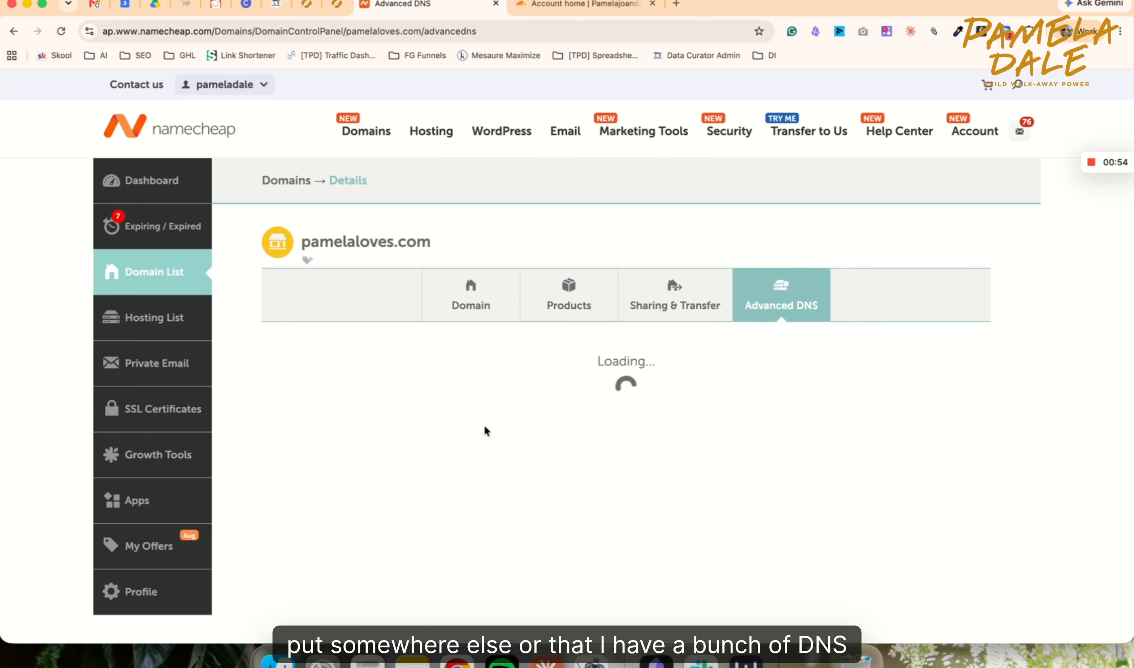
# - Delete the www CNAME host record that points to parkingpage.namecheap.com
pyautogui.scroll(-4, 500, 389)
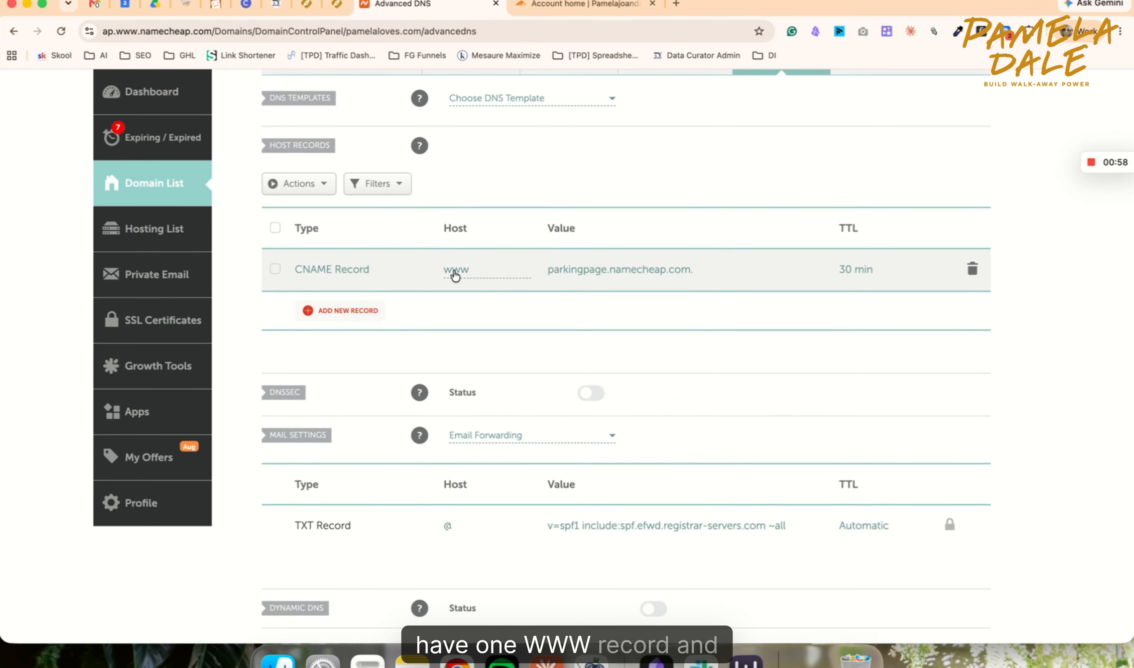
pyautogui.click(970, 267)
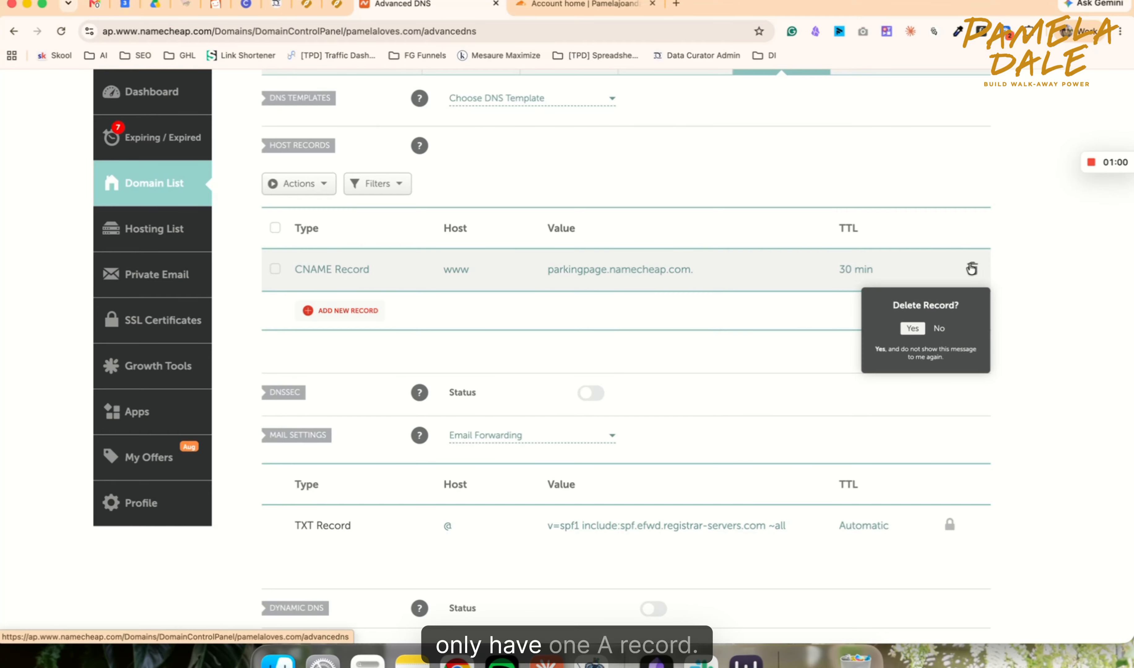
pyautogui.click(914, 330)
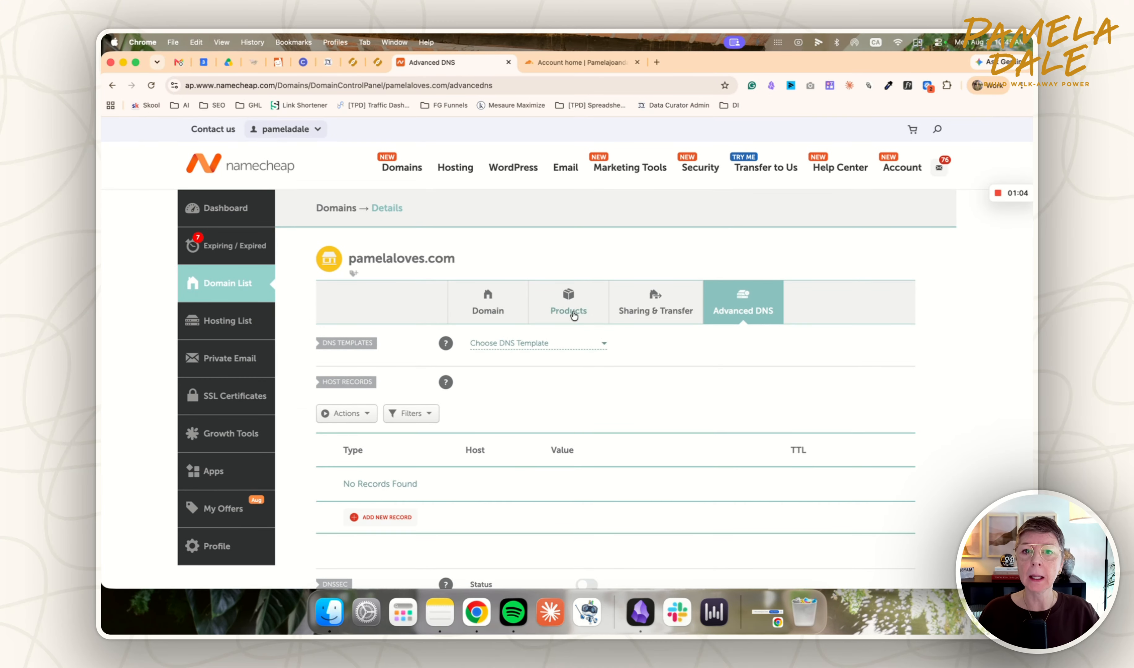
# - Switch to Cloudflare and start adding a site from the domains overview by connecting an existing domain
pyautogui.moveTo(497, 156)
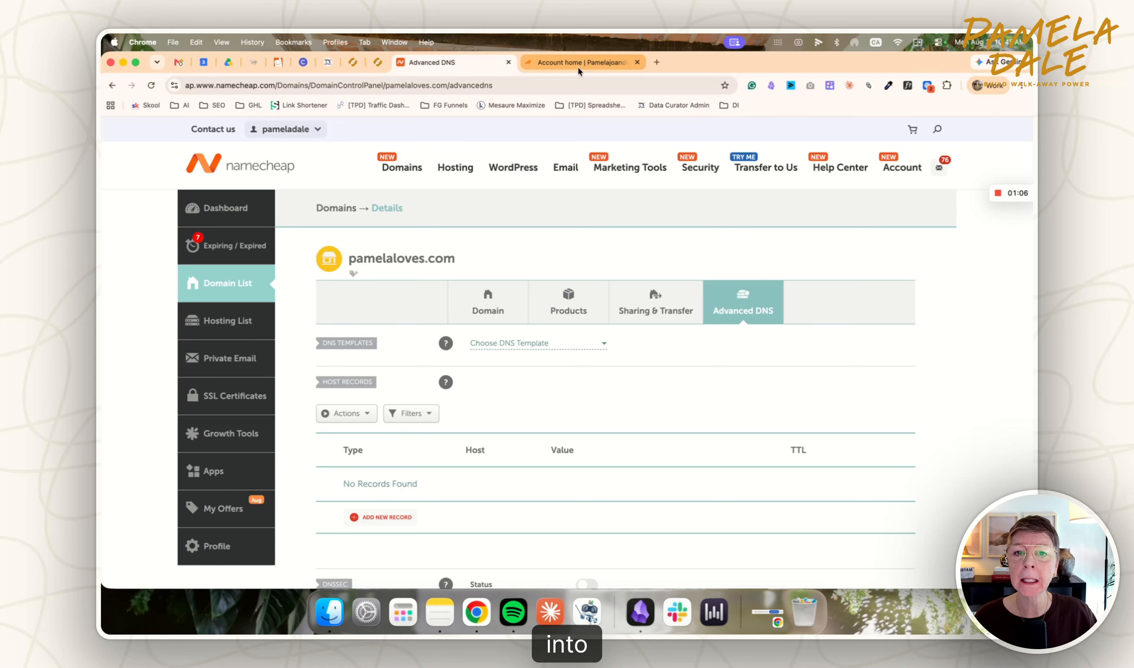
pyautogui.click(560, 65)
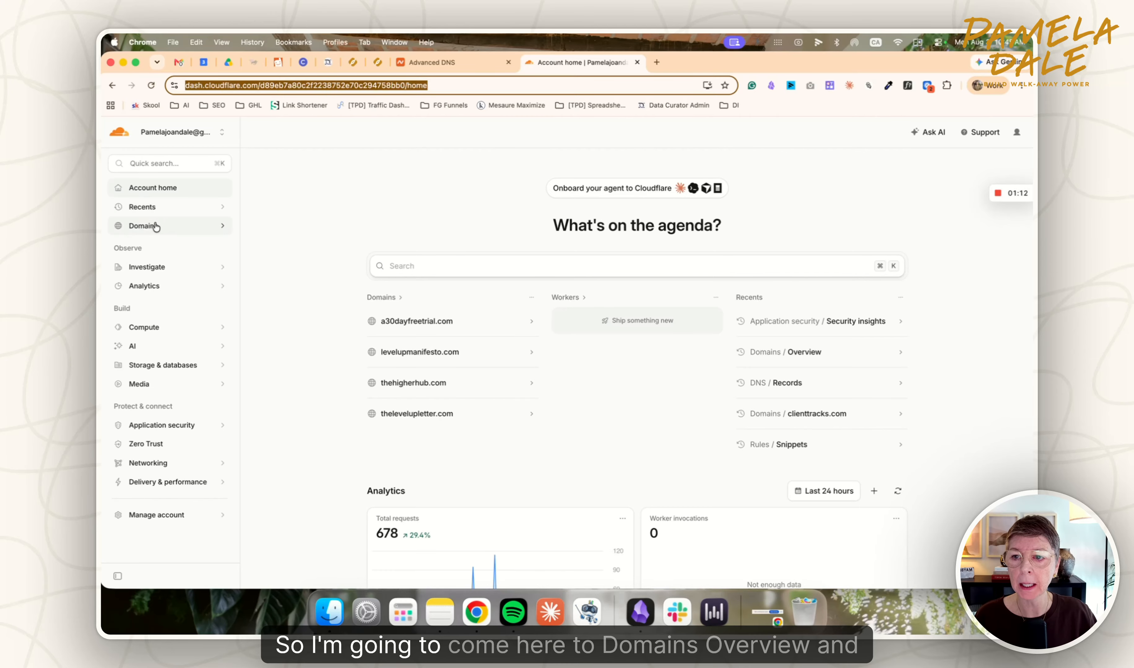
pyautogui.click(145, 227)
pyautogui.click(145, 245)
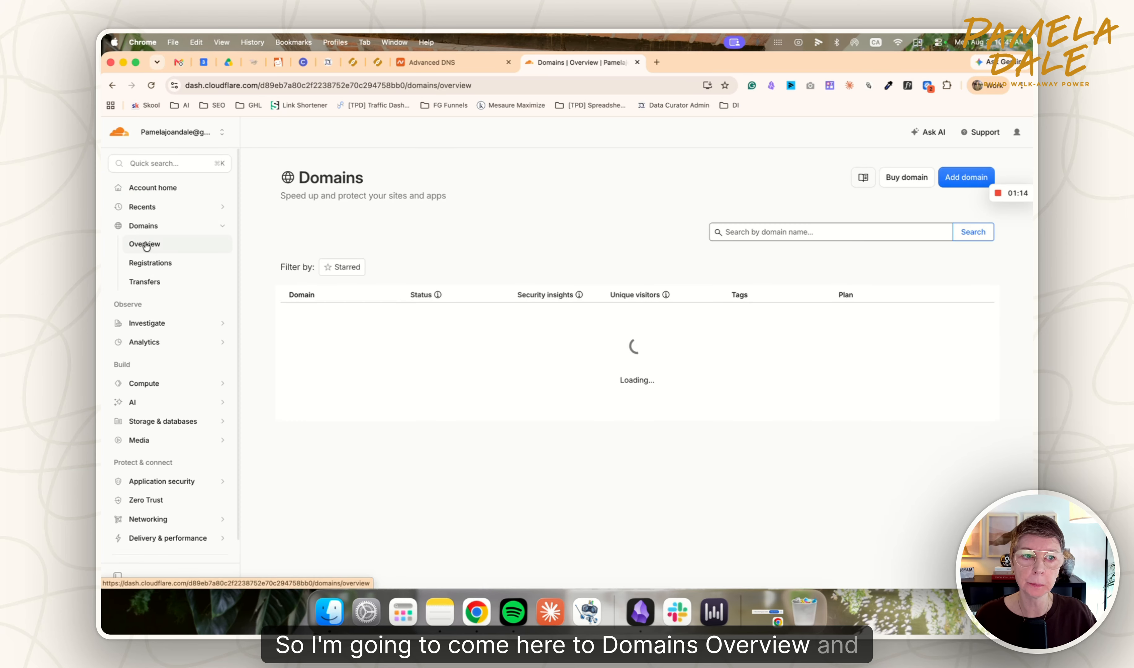
pyautogui.click(959, 174)
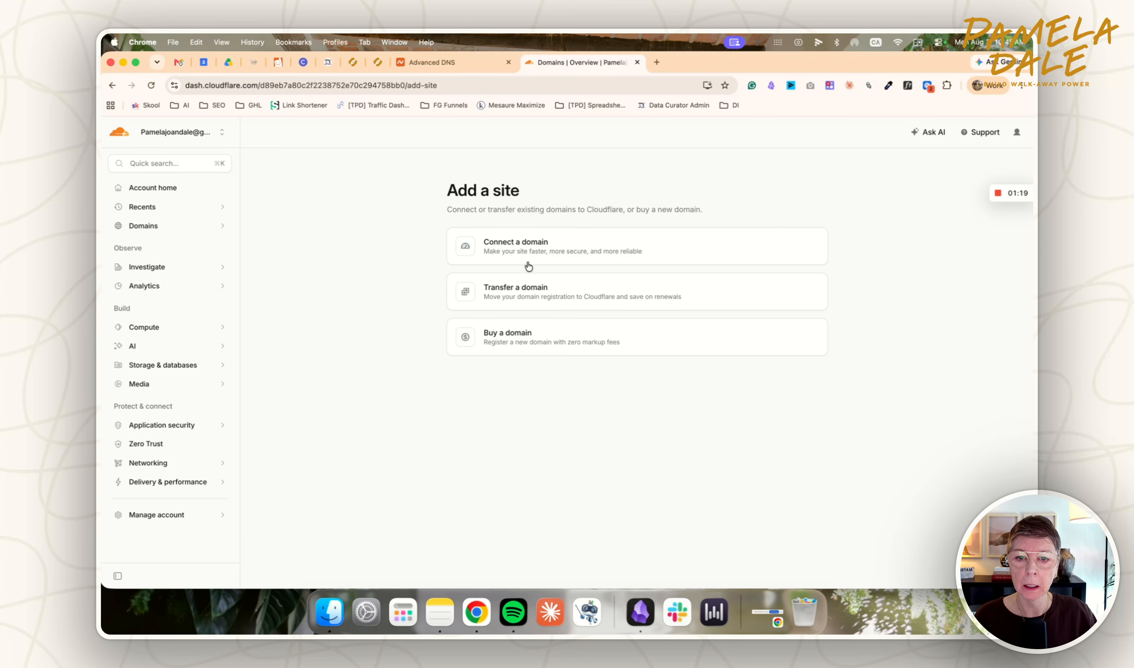
pyautogui.click(508, 252)
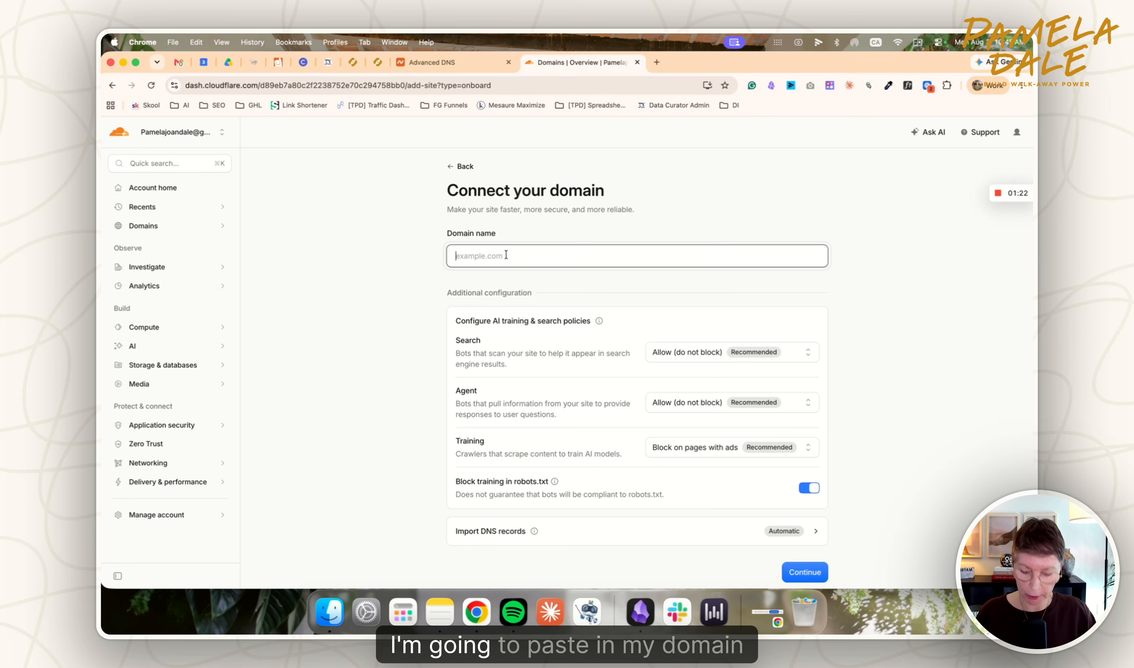
# - Enter pamelaloves.com as the domain name and continue with the default AI policy and DNS import options
pyautogui.write('pamelaloves.com')
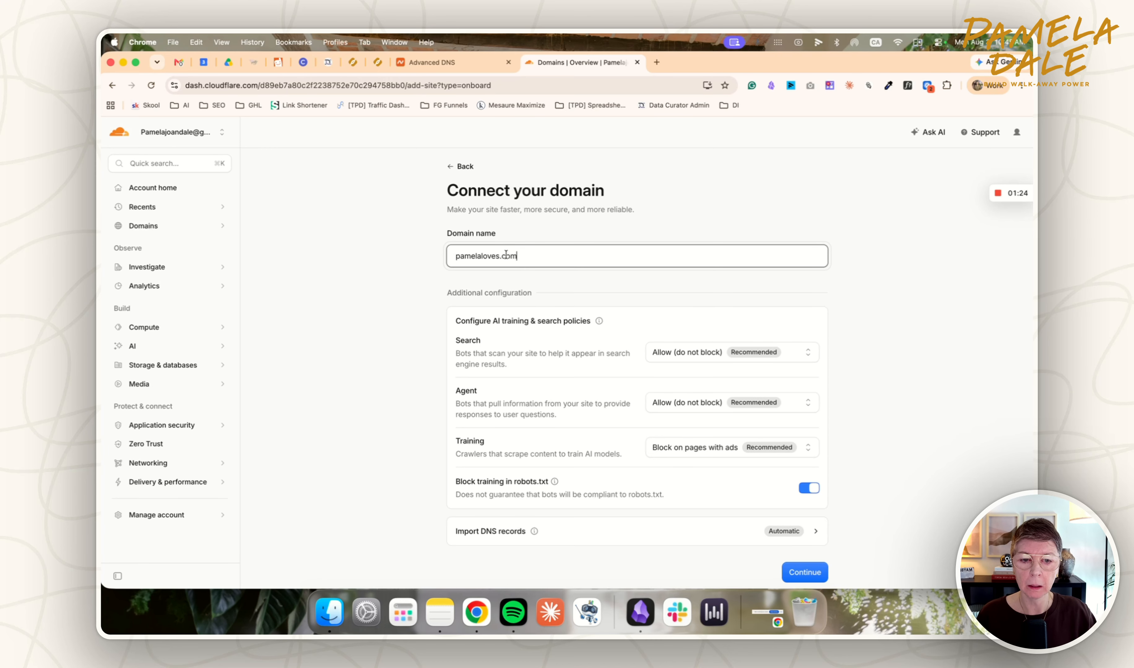
pyautogui.scroll(-1, 714, 491)
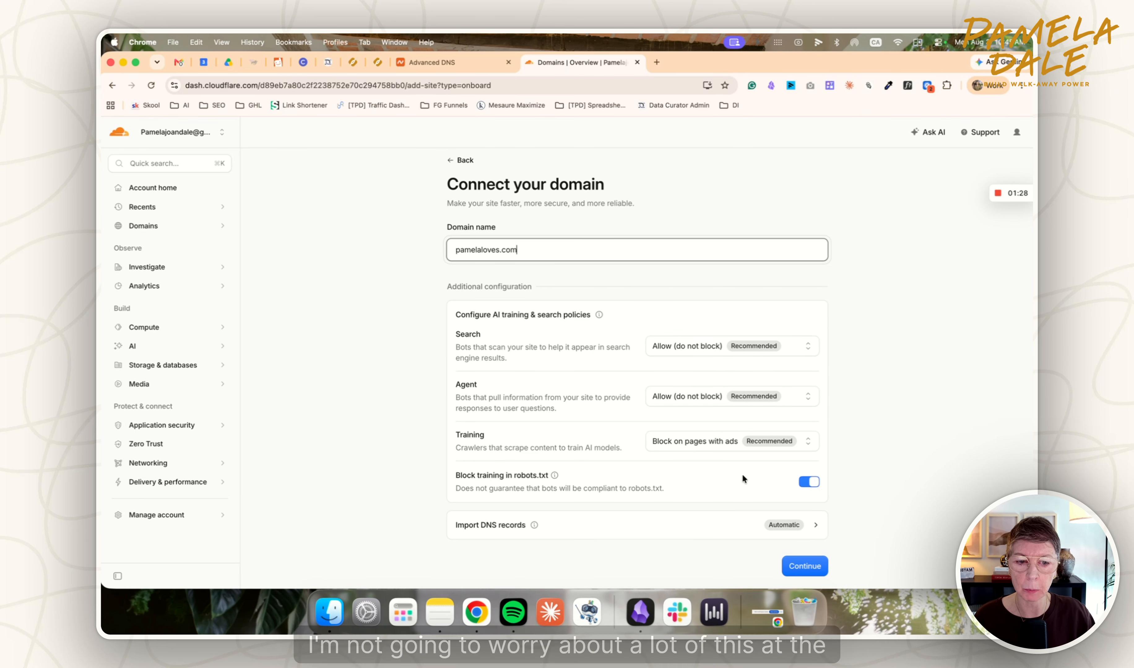
pyautogui.click(810, 561)
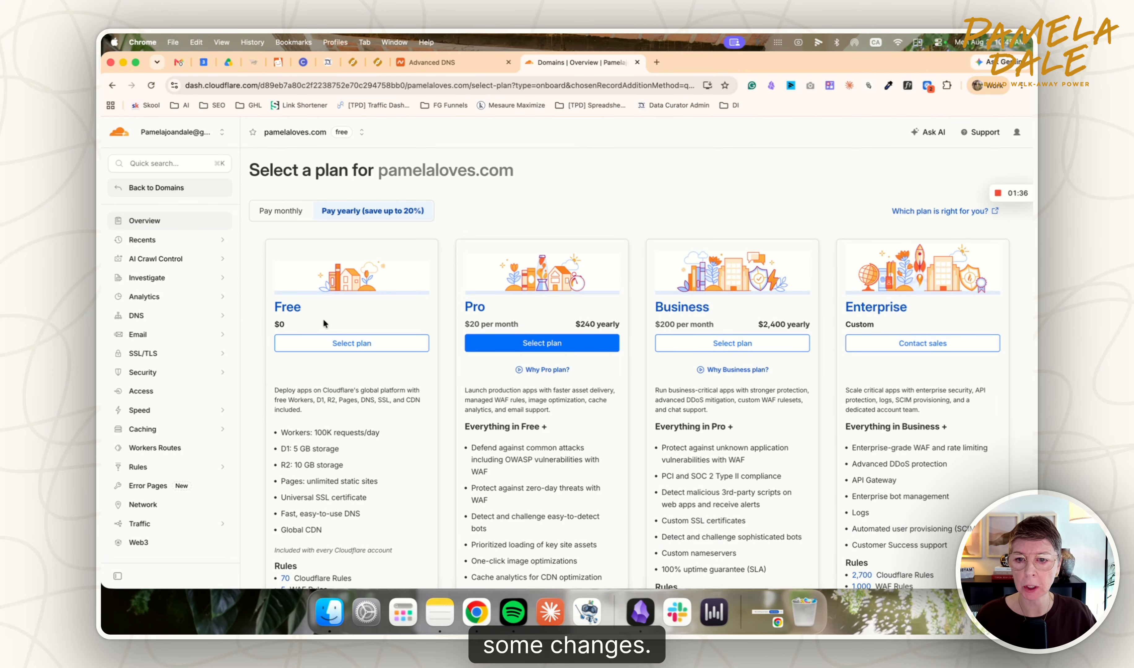
# - Select the Free plan for pamelaloves.com, review the scanned DNS records and continue to activation
pyautogui.click(366, 341)
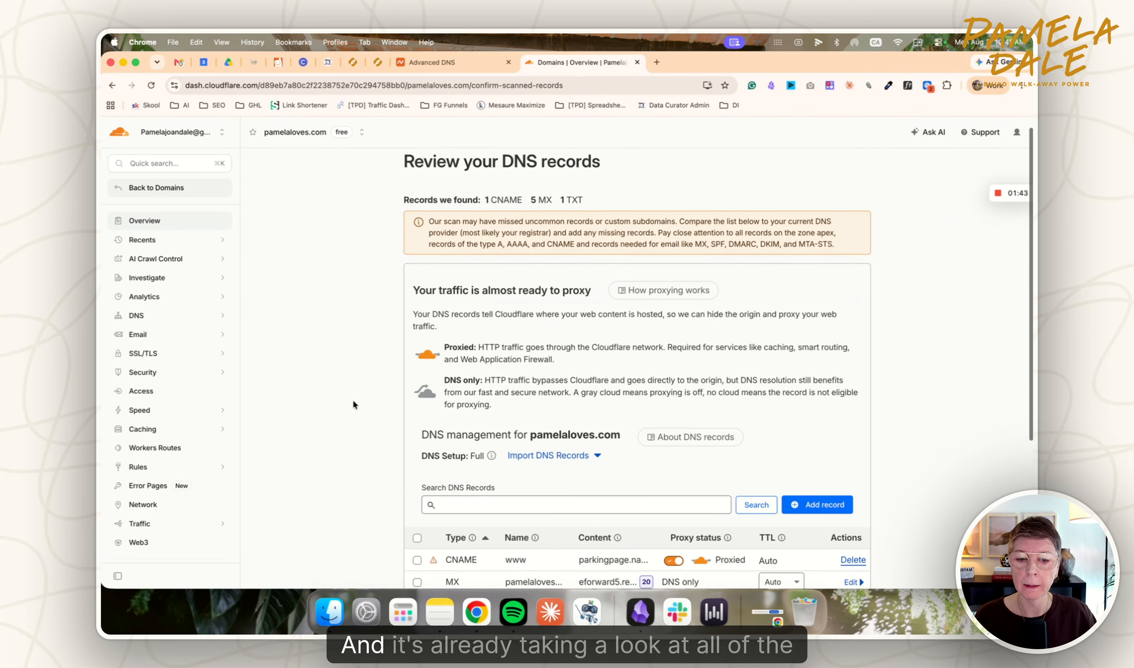
pyautogui.scroll(-5, 353, 403)
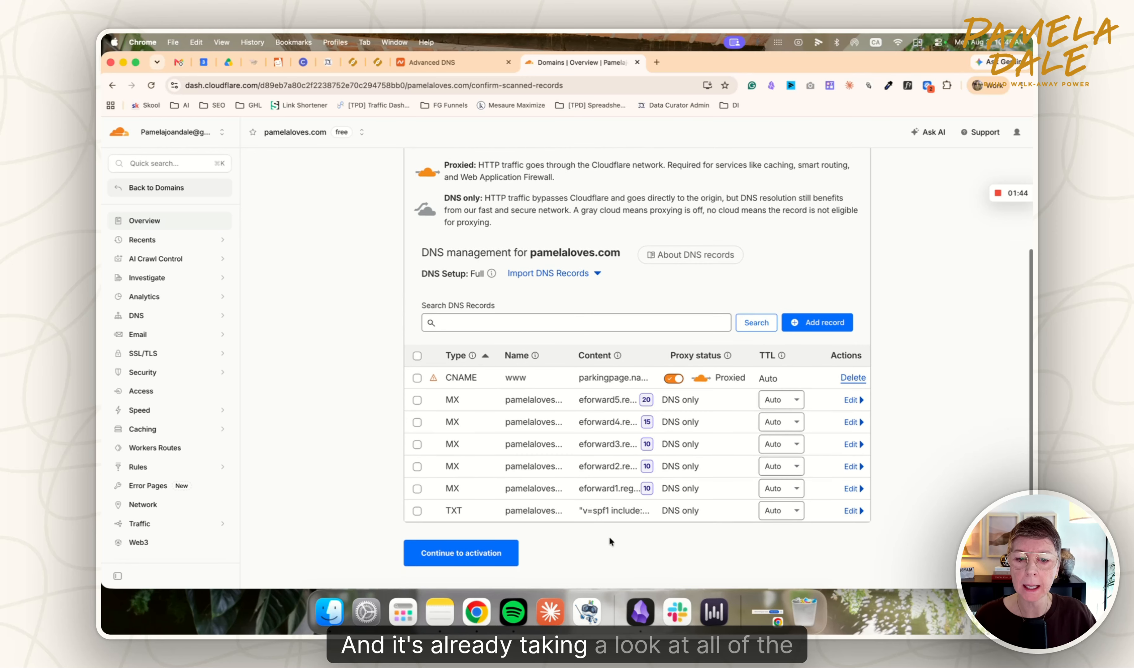
pyautogui.scroll(2, 668, 477)
pyautogui.scroll(3, 667, 478)
pyautogui.scroll(-5, 666, 472)
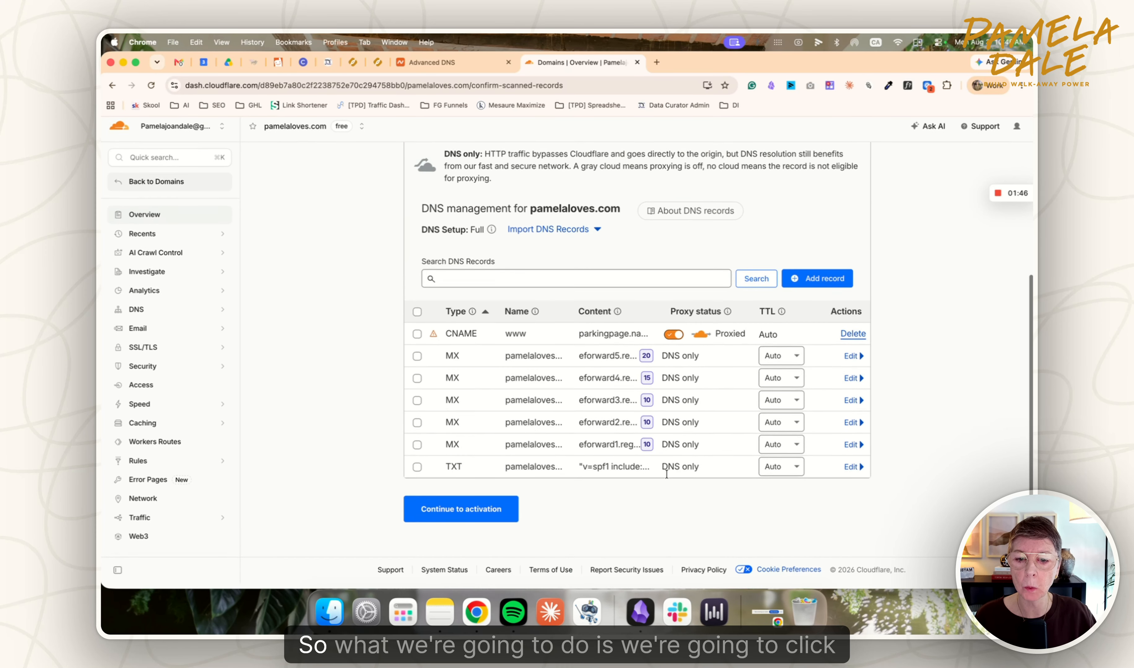
pyautogui.click(483, 515)
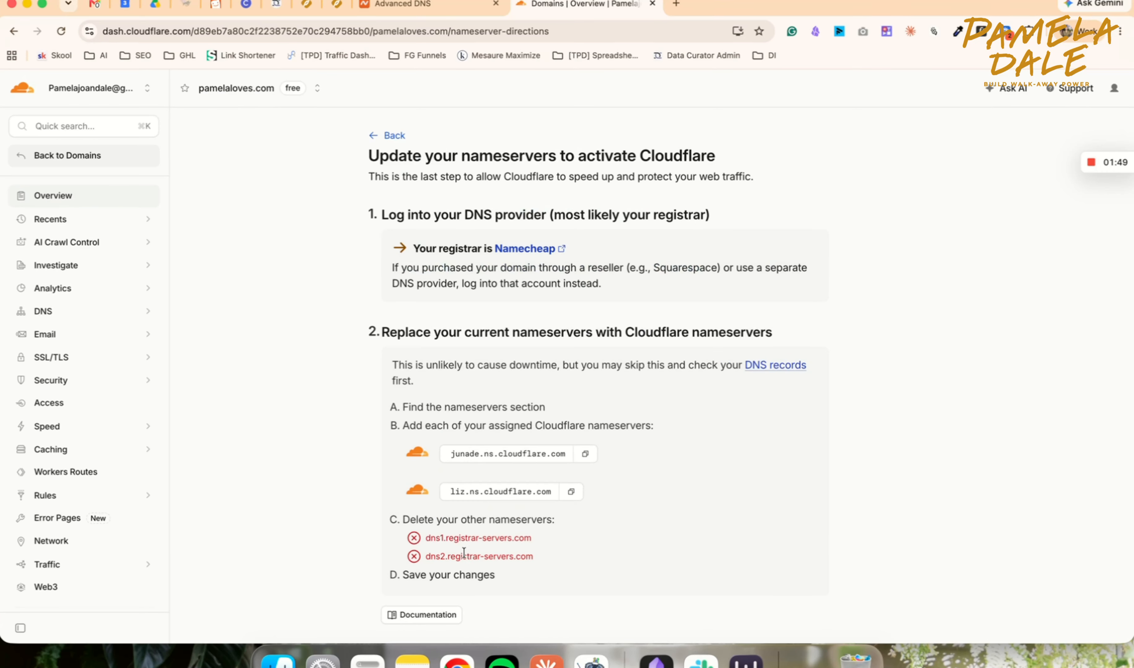
# - Read Cloudflare's nameserver instructions, then switch to Namecheap and set the nameservers of pamelaloves.com to Custom DNS
pyautogui.scroll(-3, 594, 523)
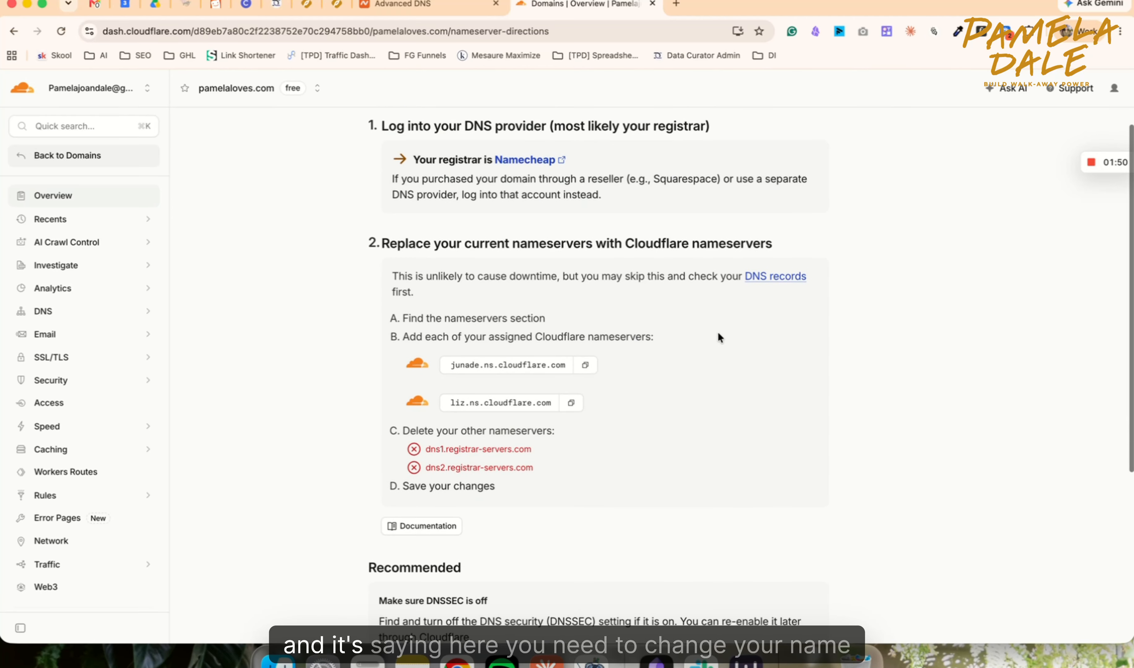
pyautogui.moveTo(510, 243); pyautogui.dragTo(651, 244)
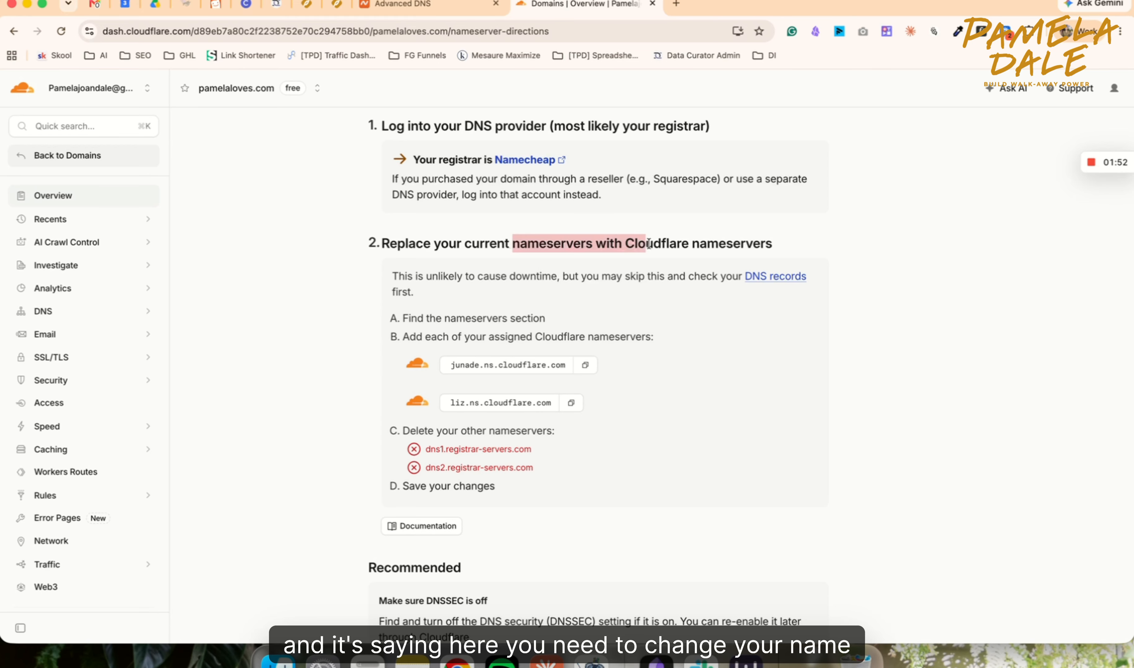
pyautogui.doubleClick(654, 243)
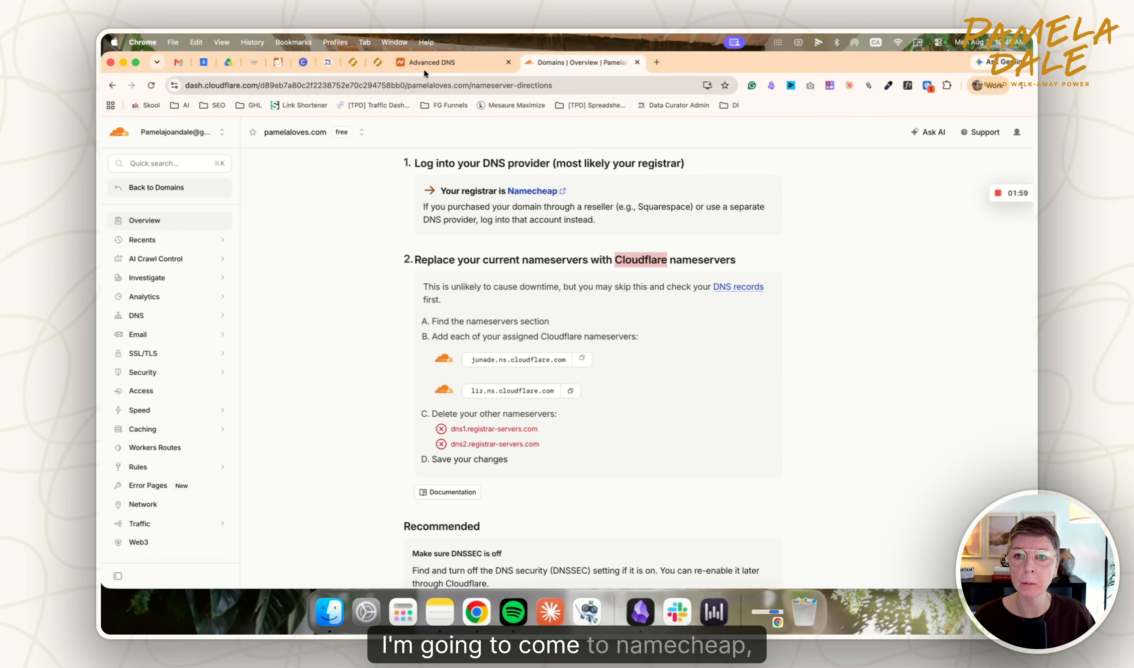
pyautogui.click(392, 8)
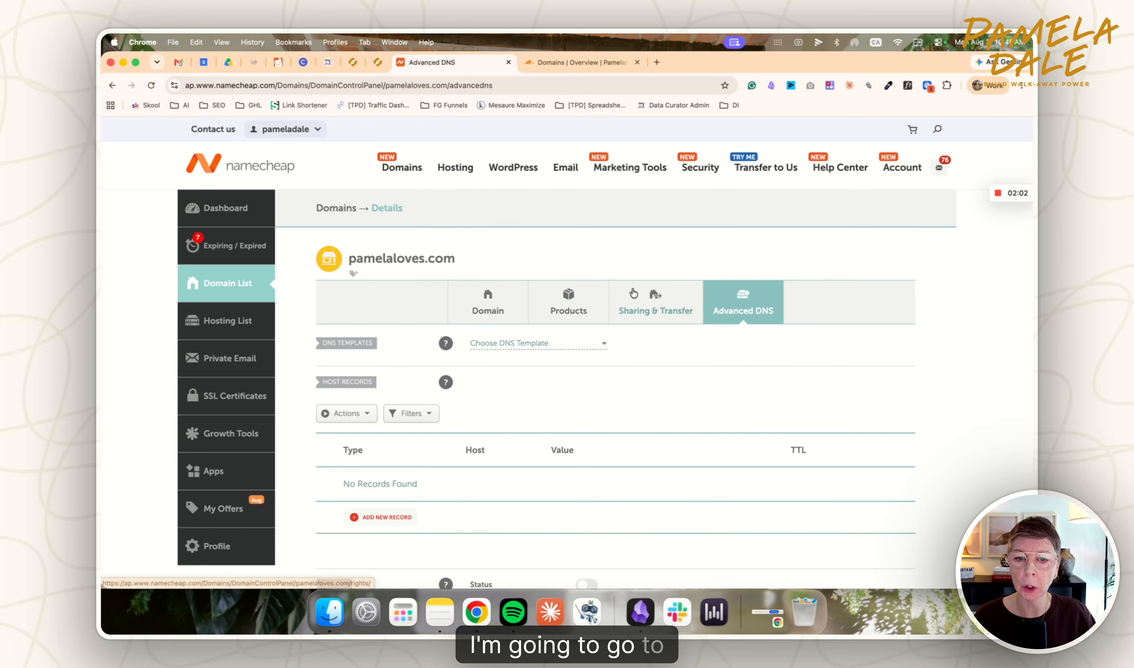
pyautogui.click(493, 307)
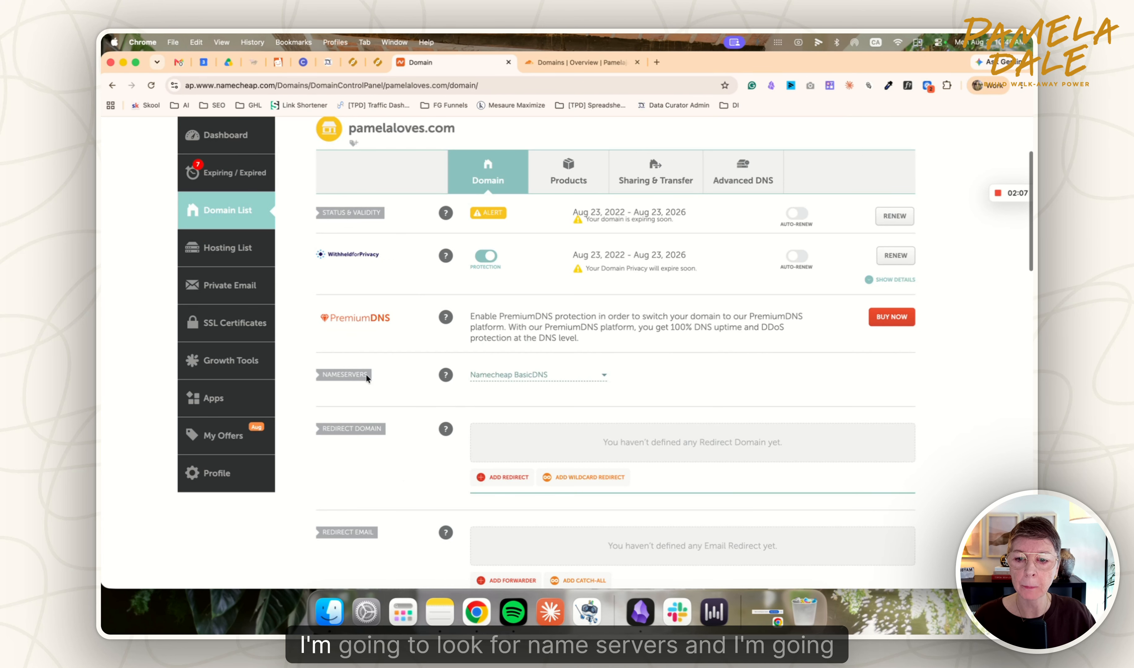
pyautogui.click(491, 377)
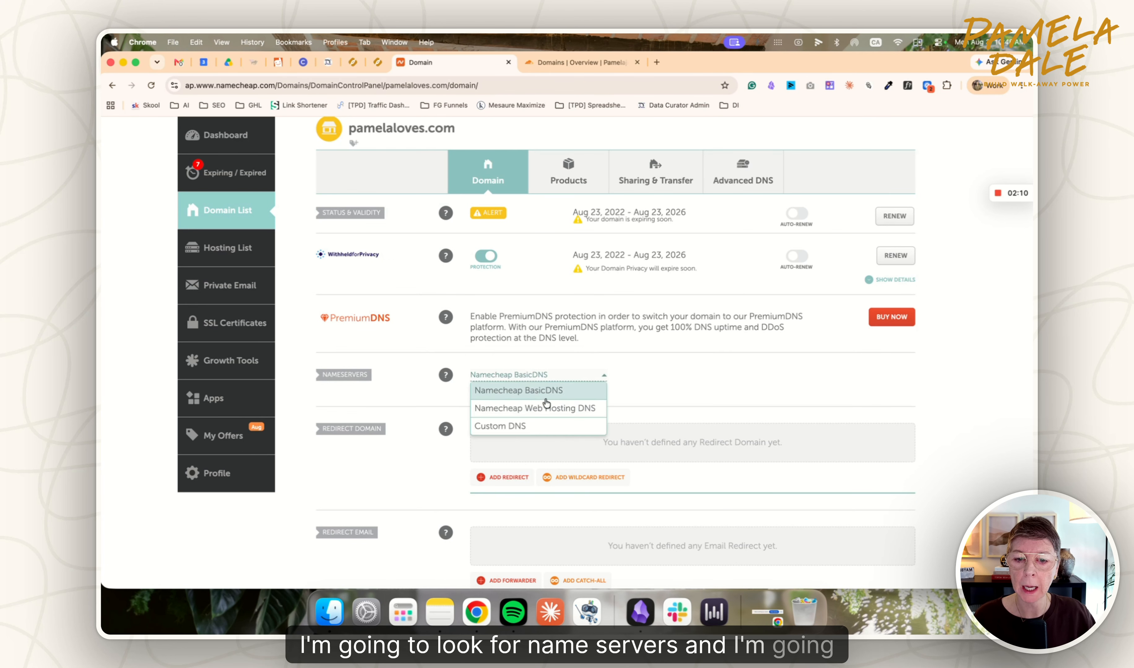
pyautogui.click(511, 421)
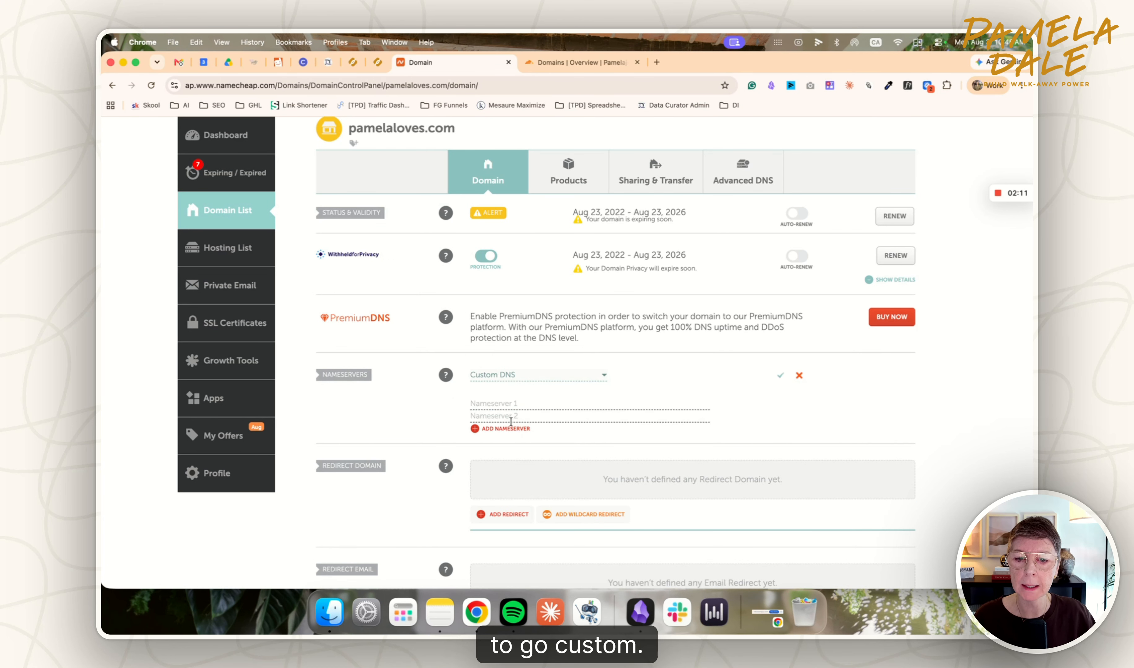
# - Enter Cloudflare's junade.ns.cloudflare.com and liz.ns.cloudflare.com as nameservers 1 and 2 and save them
pyautogui.click(495, 403)
pyautogui.write('junade.ns.cloudflare.com')
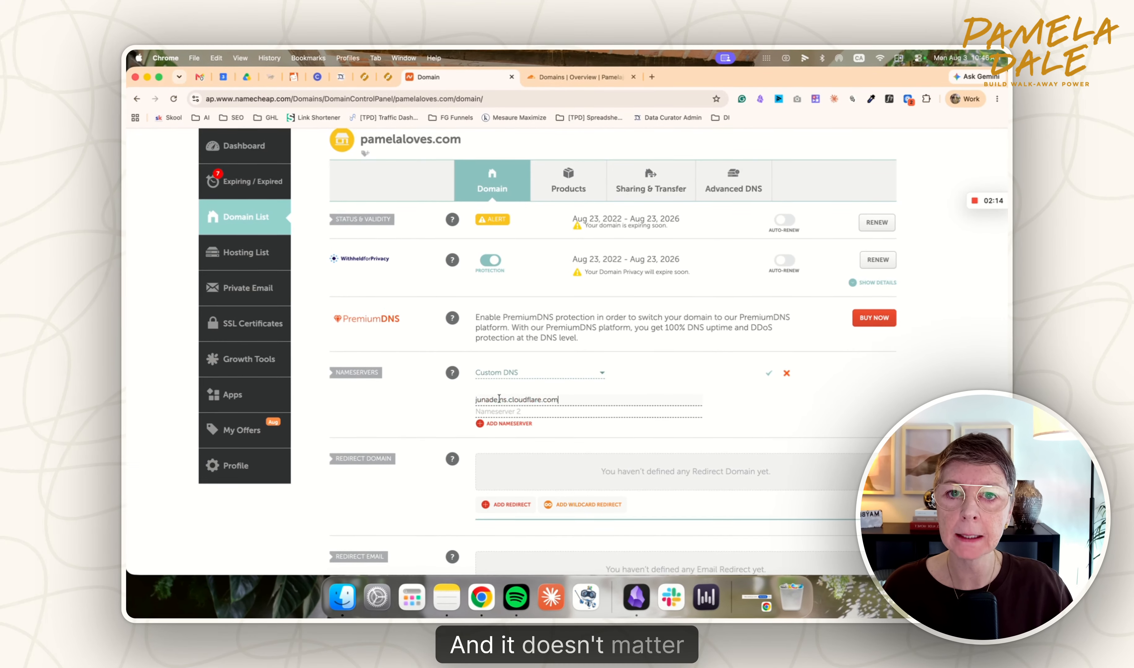
pyautogui.click(562, 82)
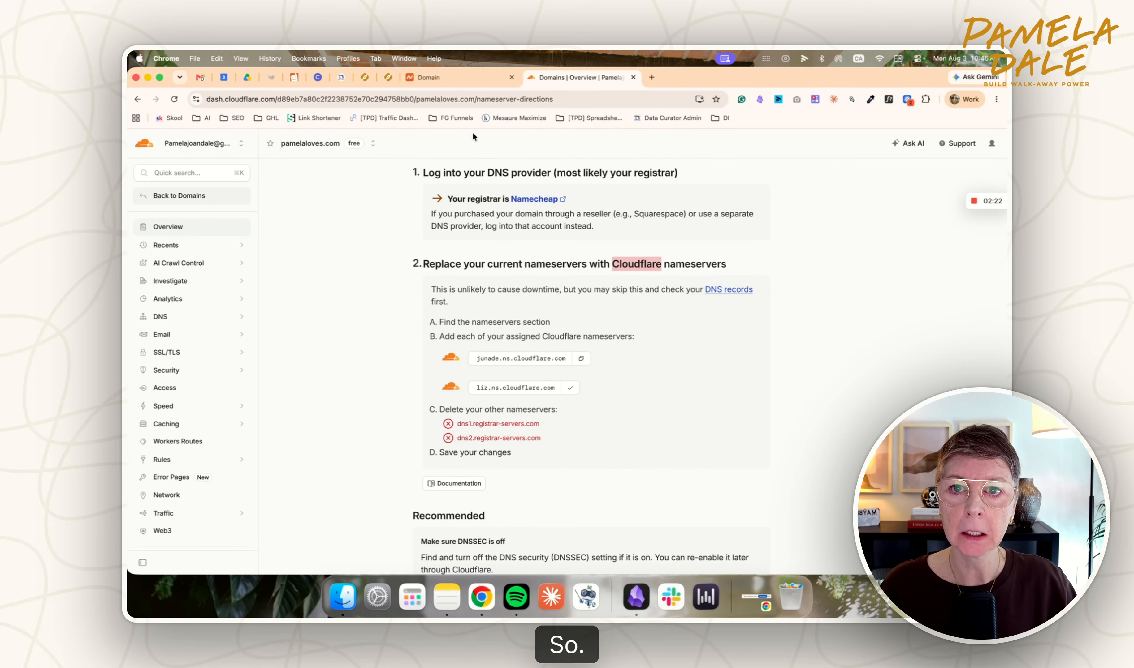
pyautogui.click(454, 79)
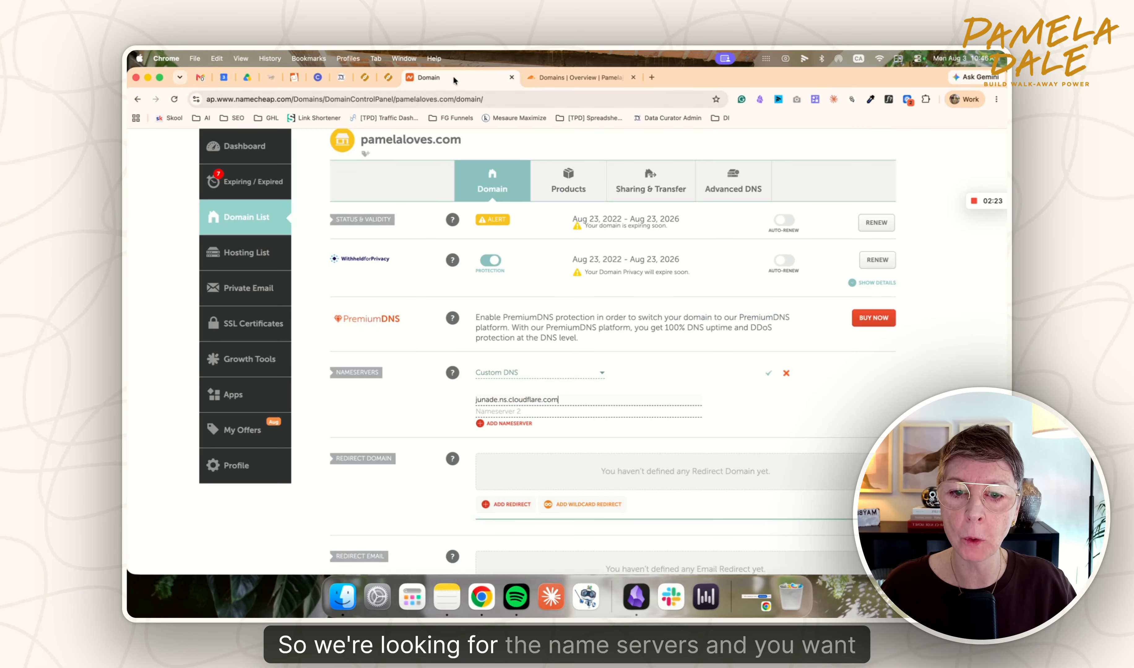
pyautogui.click(509, 415)
pyautogui.write('liz.ns.cloudflare.com')
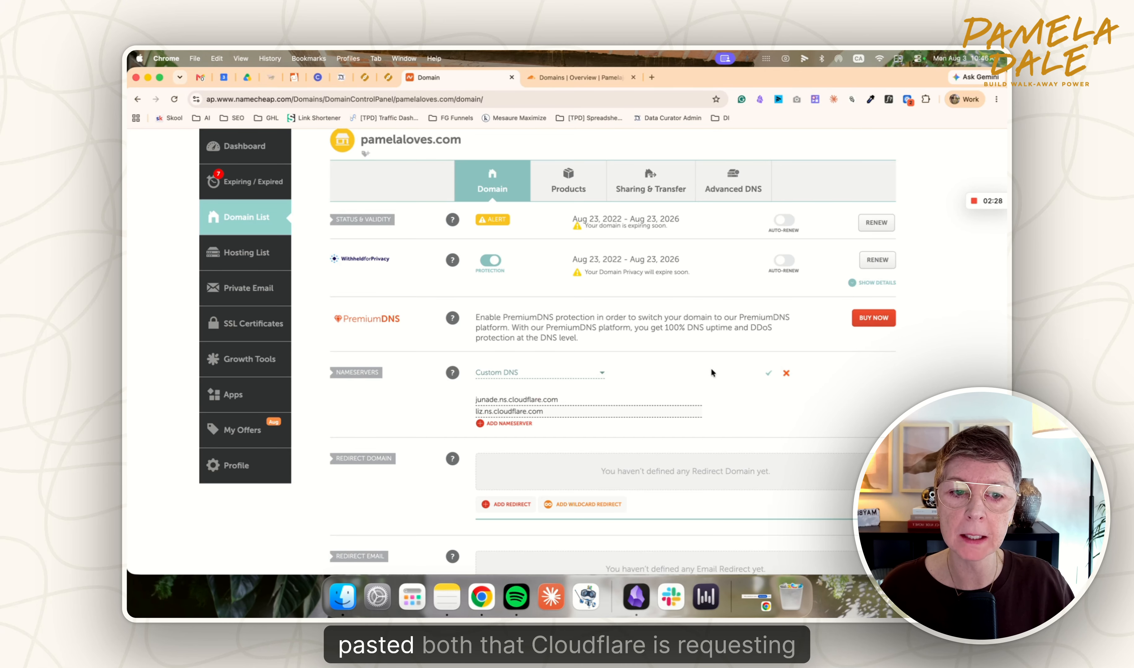
pyautogui.click(766, 376)
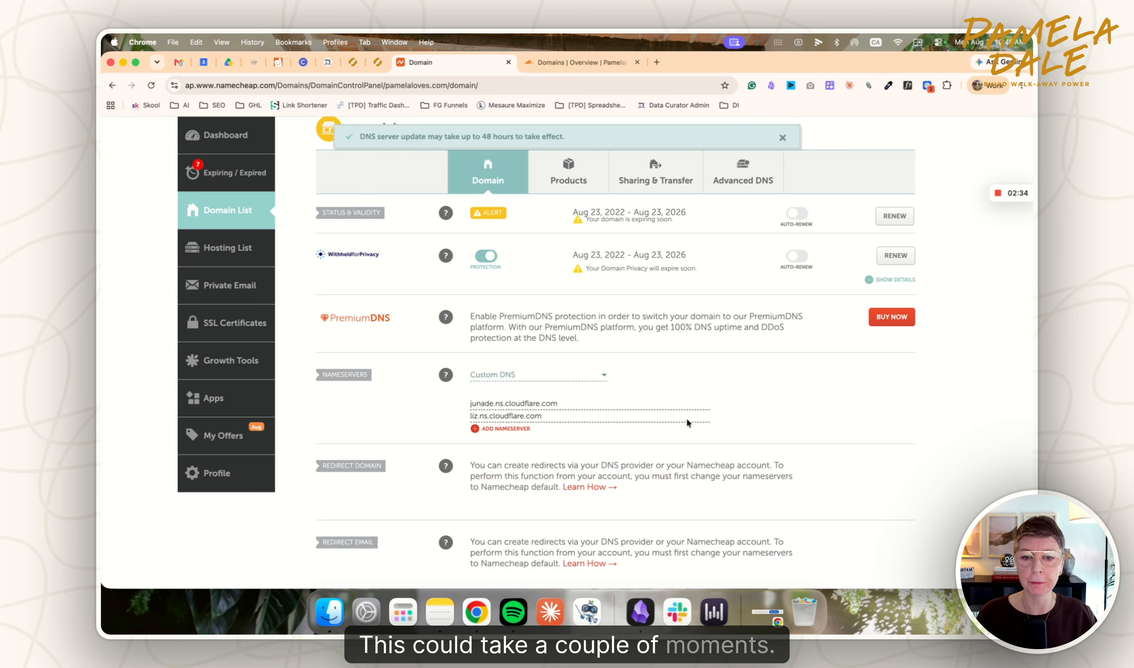
# - Switch to Cloudflare, confirm that the nameservers have been updated, and review the domain's propagation status
pyautogui.click(583, 64)
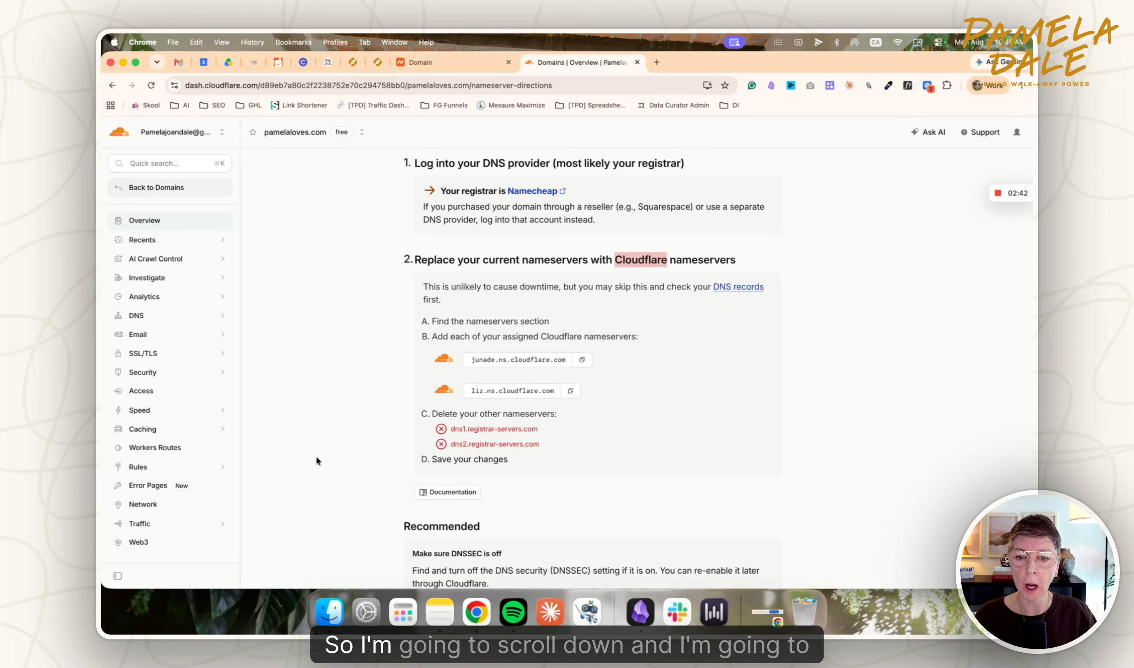
pyautogui.scroll(-5, 317, 461)
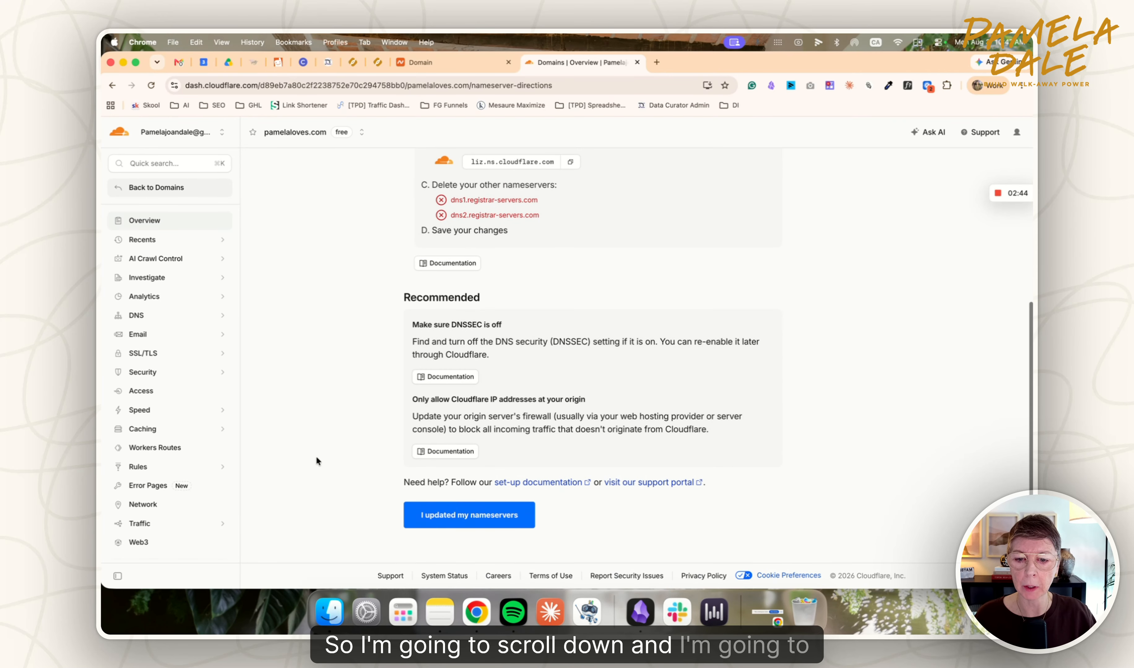
pyautogui.click(457, 516)
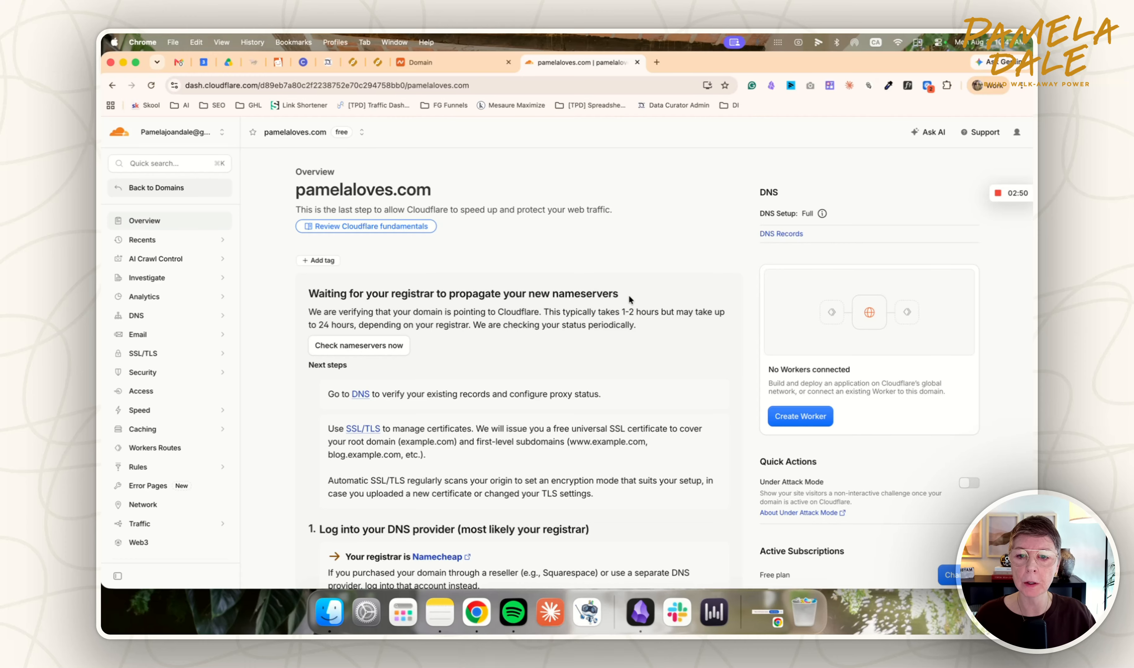
pyautogui.moveTo(626, 296); pyautogui.dragTo(278, 299)
pyautogui.scroll(-5, 578, 384)
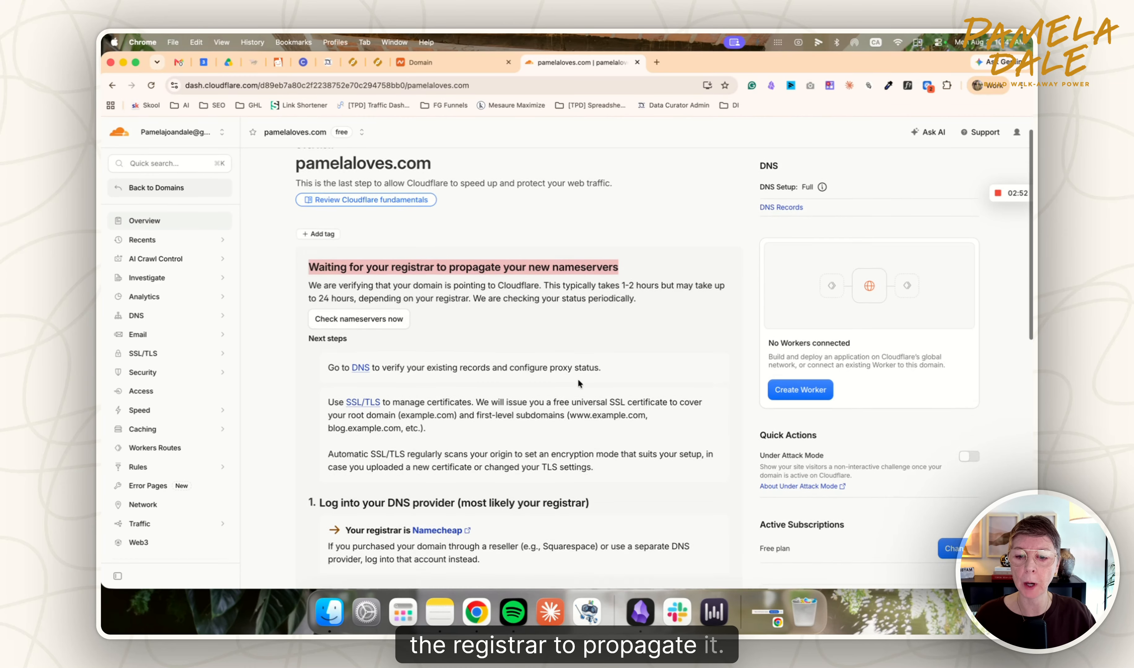
# - Review the remaining setup instructions for pamelaloves.com, then return to the domain list and check the domain's status
pyautogui.scroll(-5, 430, 318)
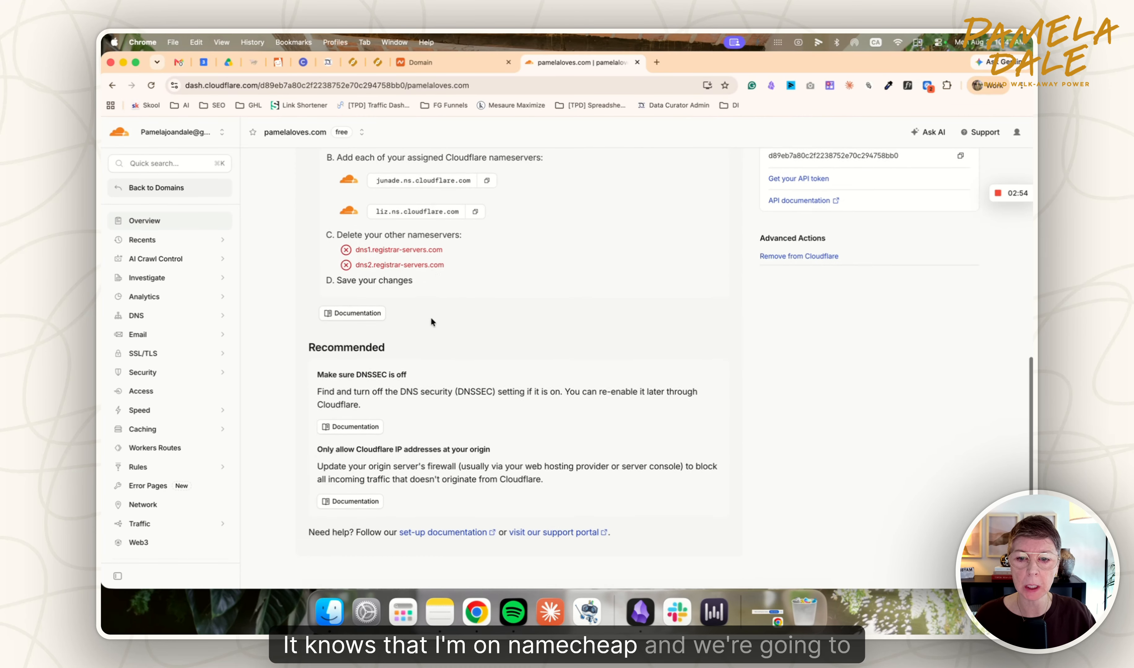
pyautogui.scroll(15, 430, 316)
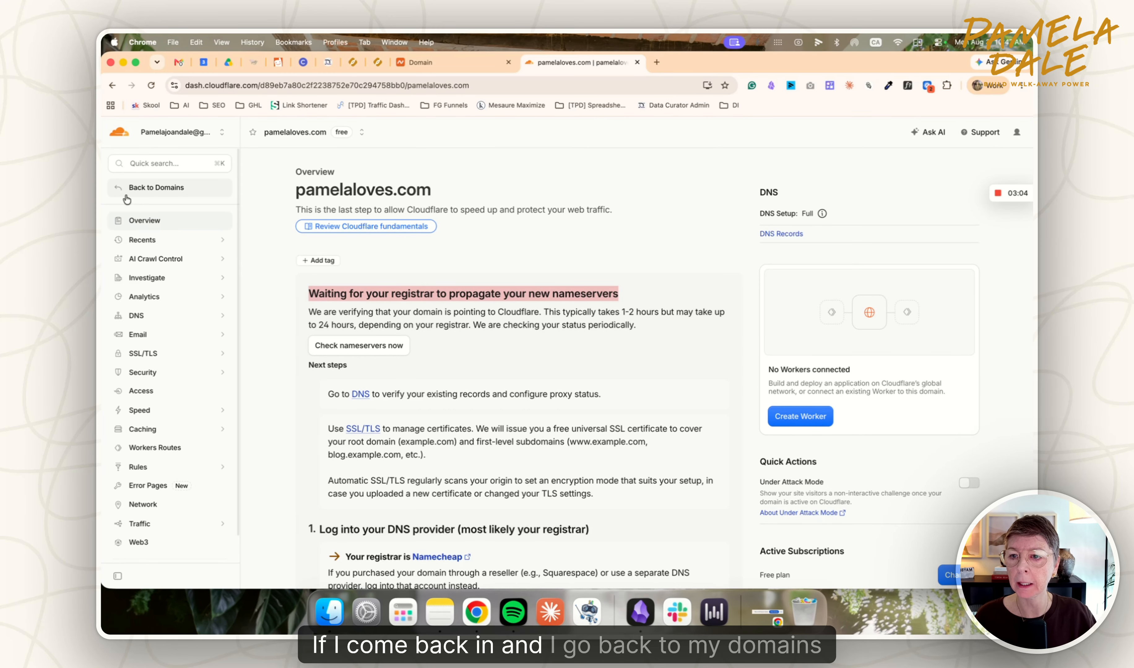
pyautogui.click(126, 198)
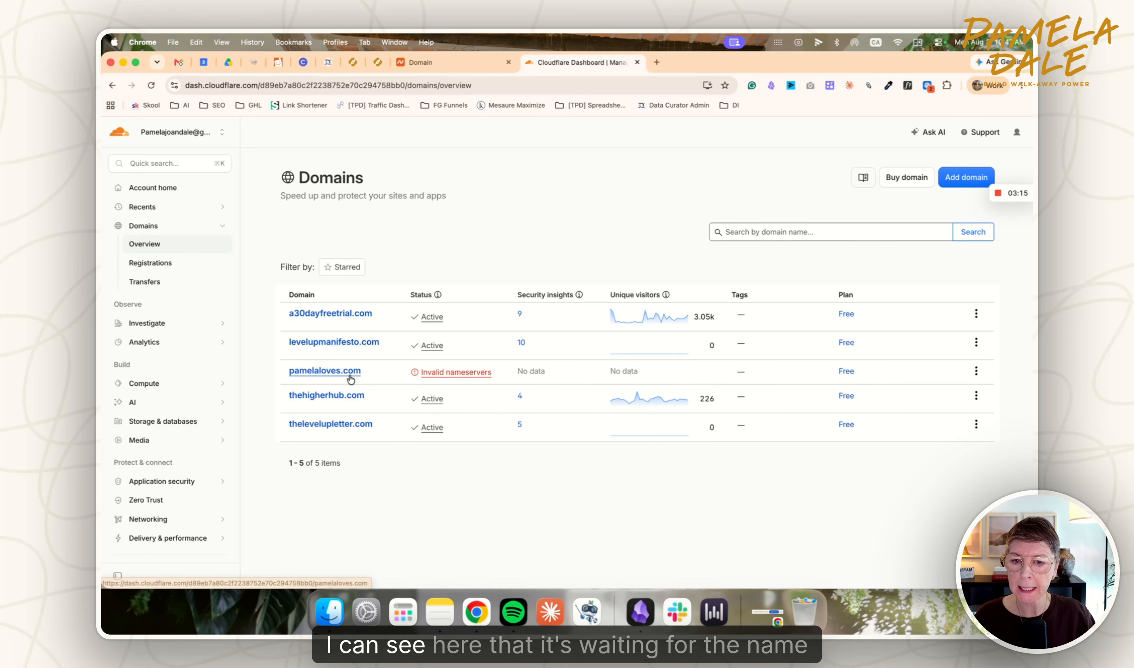
pyautogui.moveTo(468, 378)
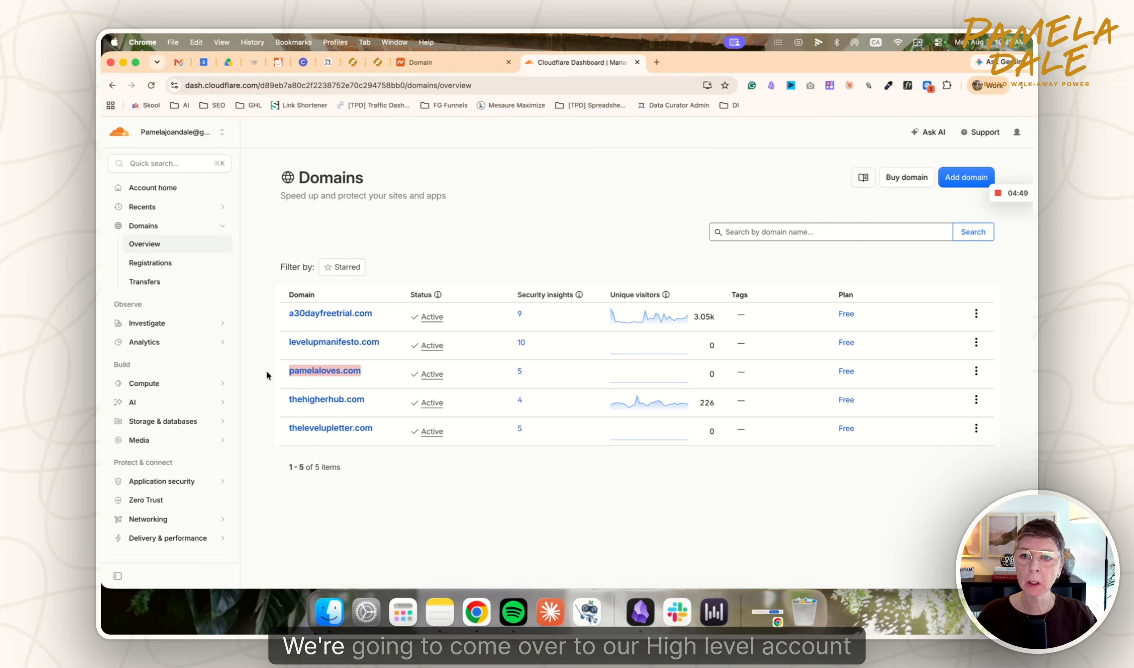
# - Switch to the HighLevel domain settings and start connecting a new domain for Funnel/Website/Store/Blog/Webinar
pyautogui.click(374, 65)
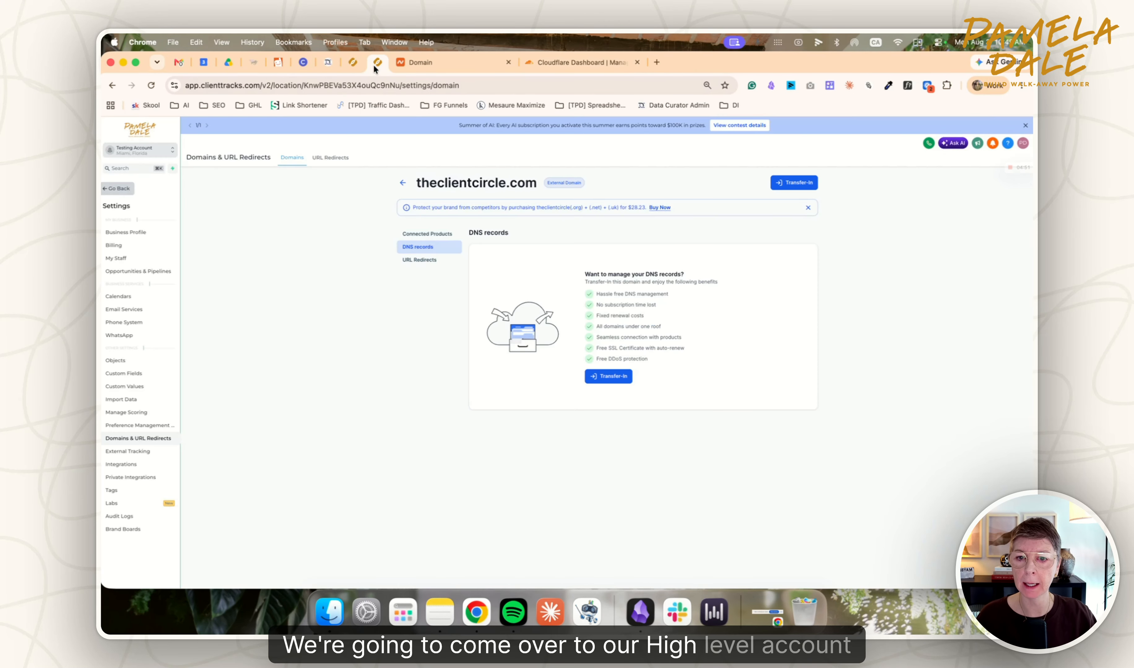
pyautogui.click(403, 182)
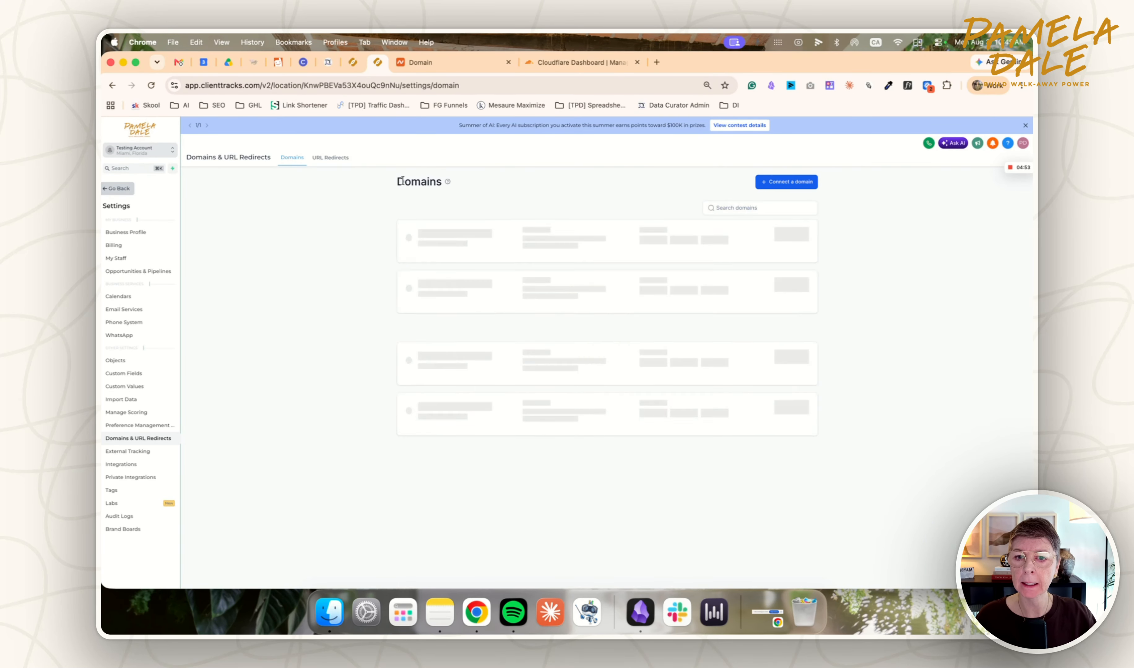
pyautogui.click(776, 187)
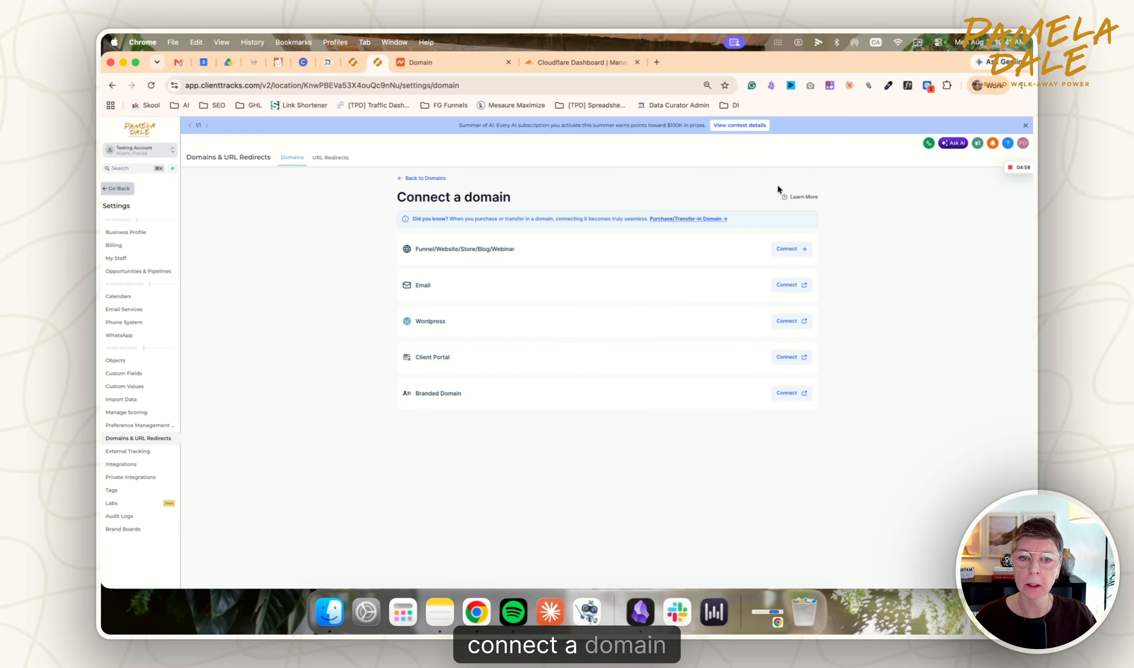
pyautogui.click(788, 250)
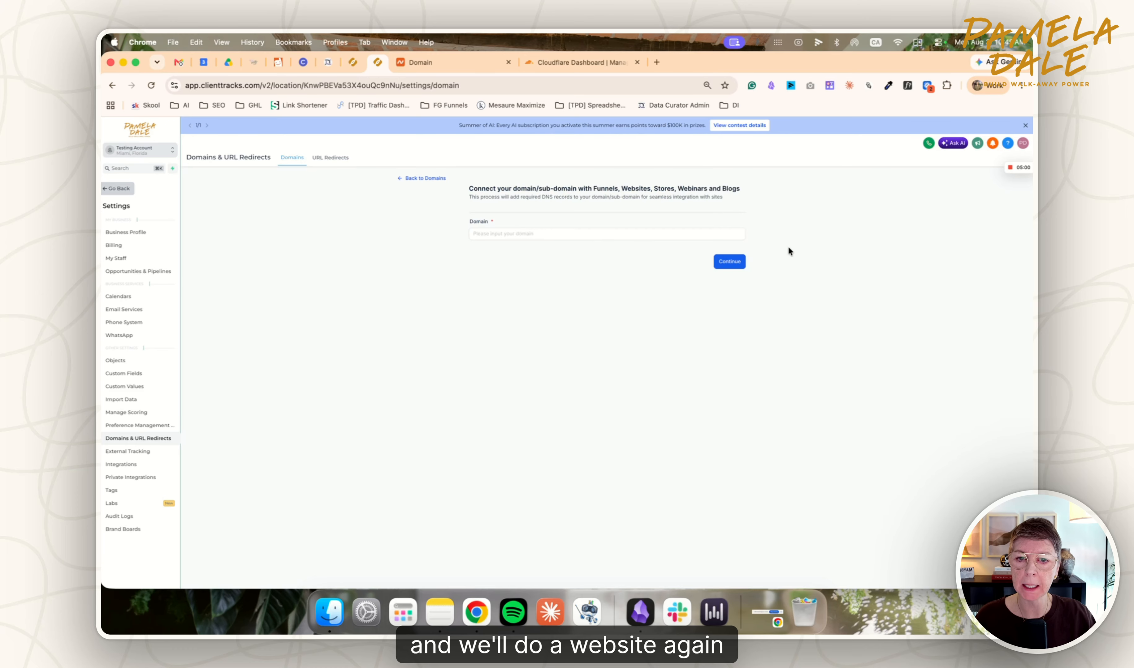
# - Enter pamelaloves.com as the domain to connect and continue with the recommended www redirect included
pyautogui.click(558, 232)
pyautogui.write('pamelaloves.com')
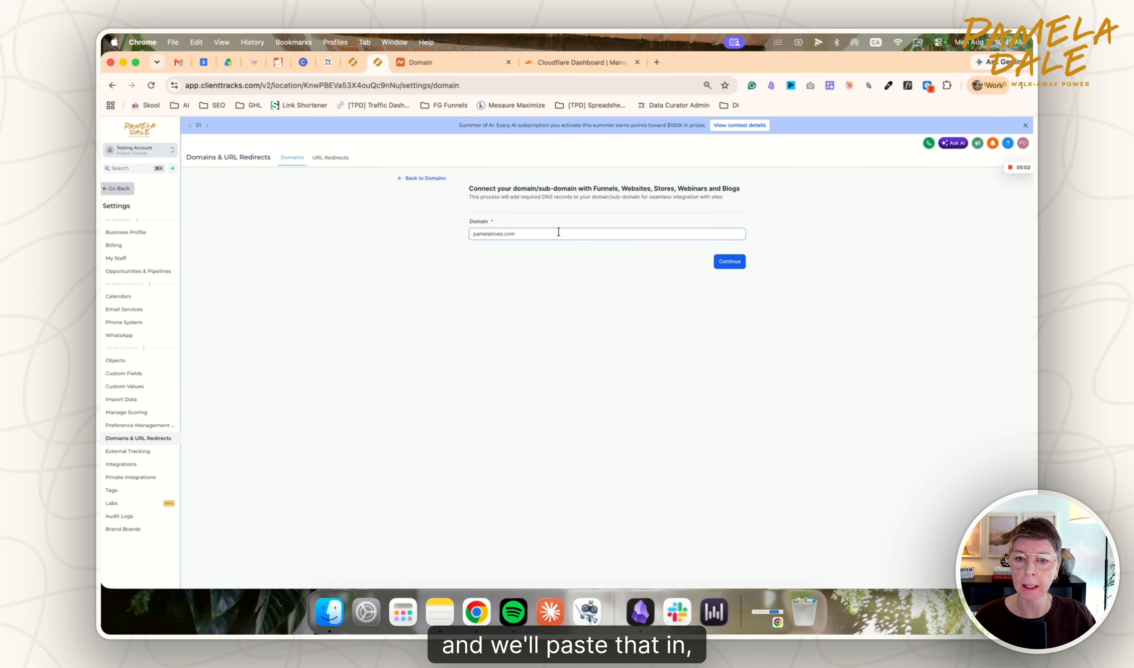
pyautogui.click(730, 262)
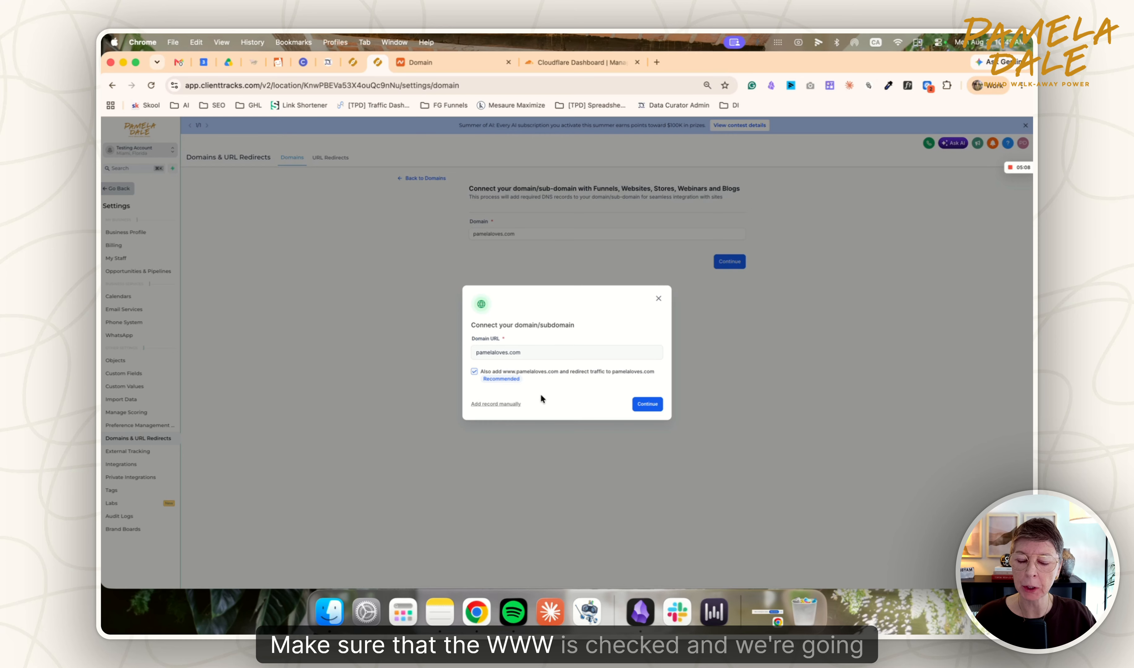
pyautogui.click(647, 404)
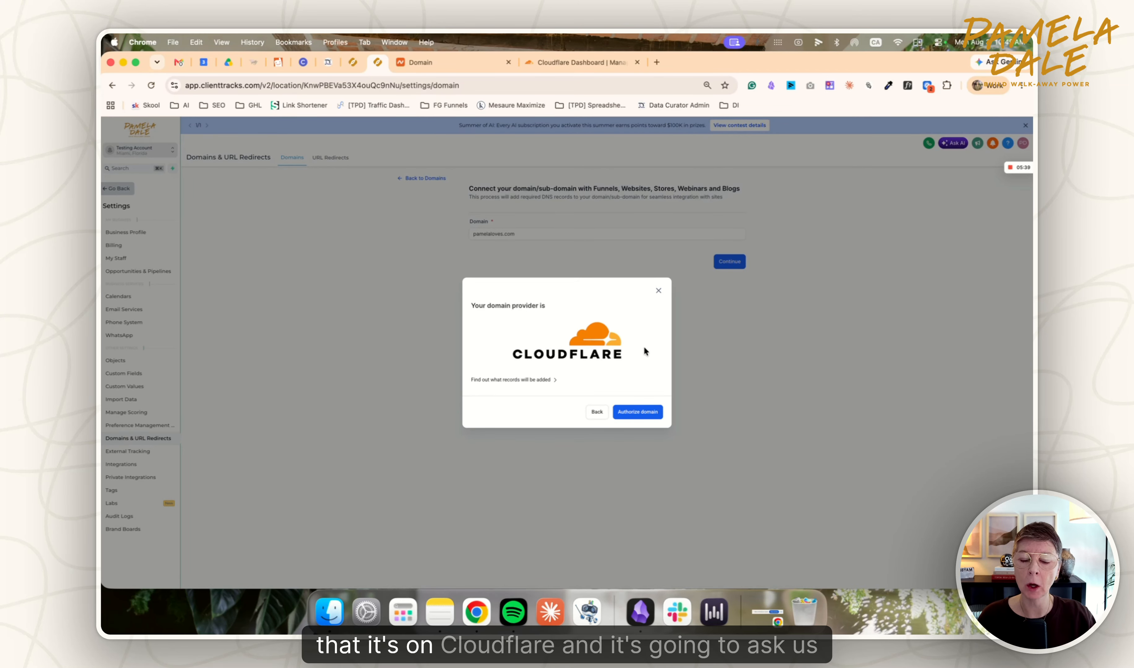
# - Authorize LeadConnector's DNS records in Cloudflare and confirm deletion of the conflicting www CNAME record by entering pamelaloves.com
pyautogui.click(634, 412)
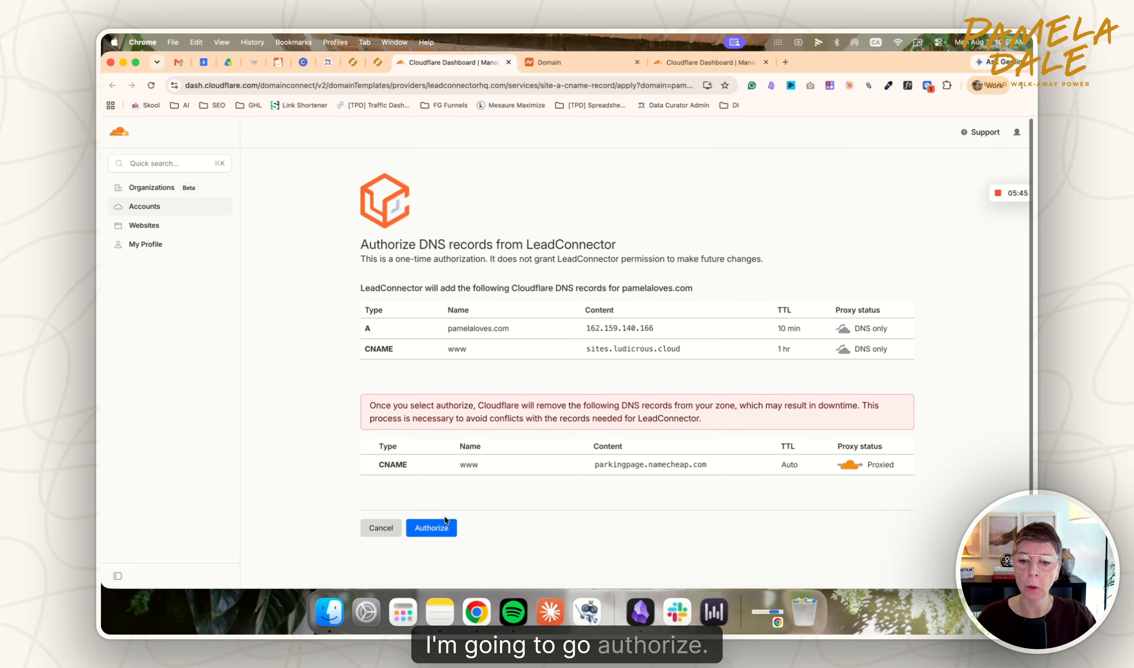
pyautogui.click(431, 529)
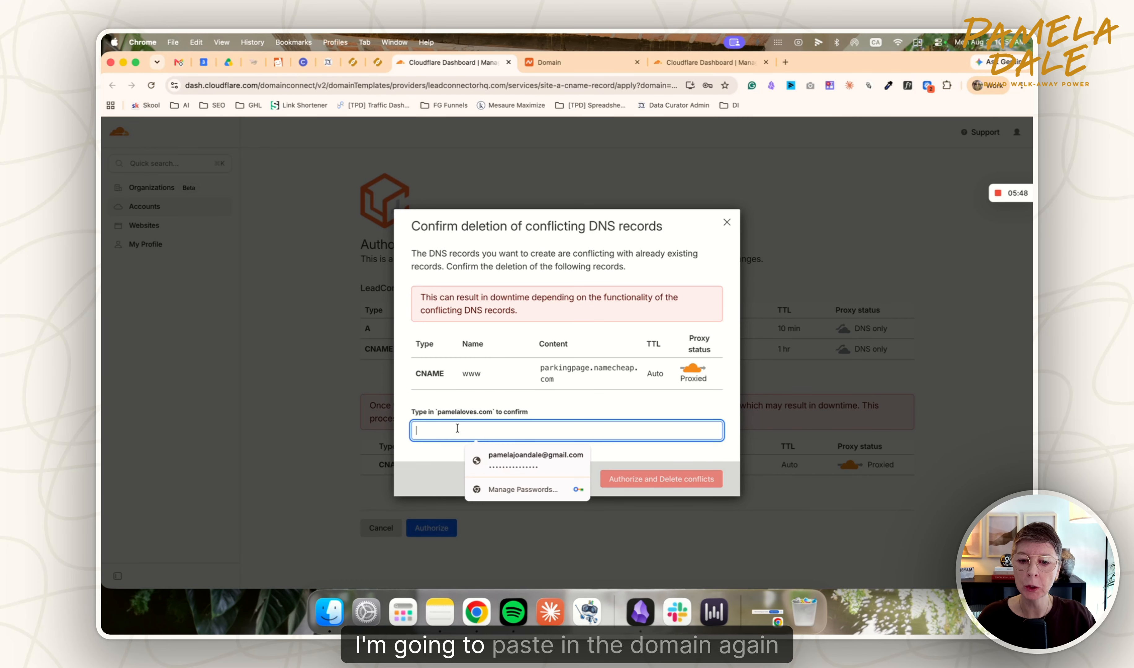
pyautogui.press('super+v')
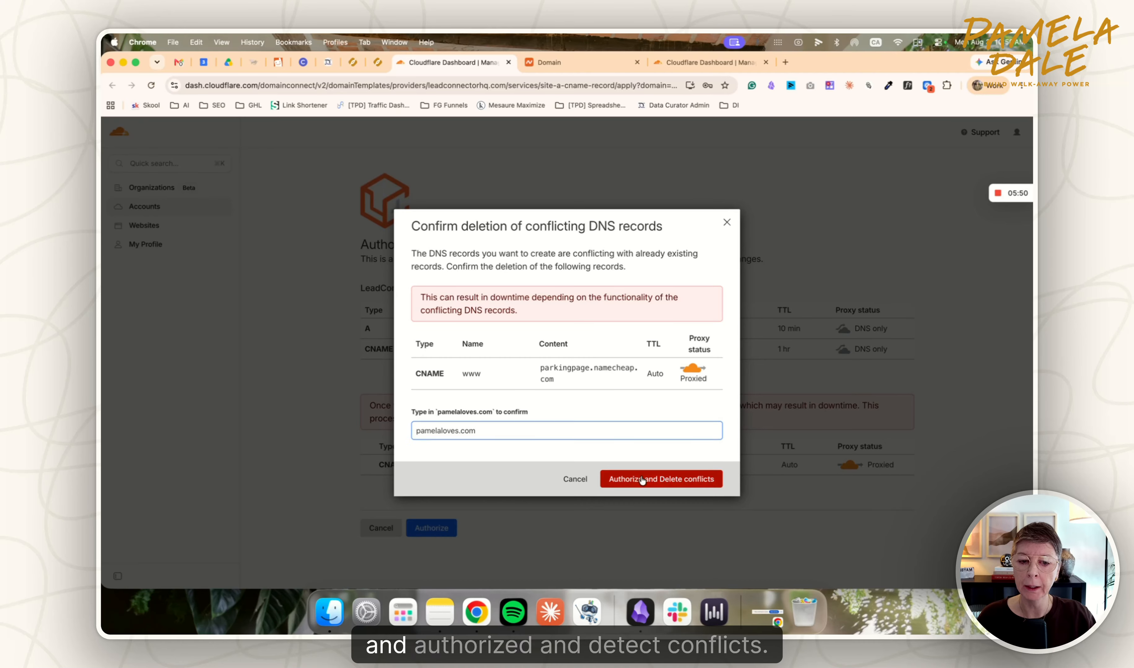
pyautogui.click(640, 476)
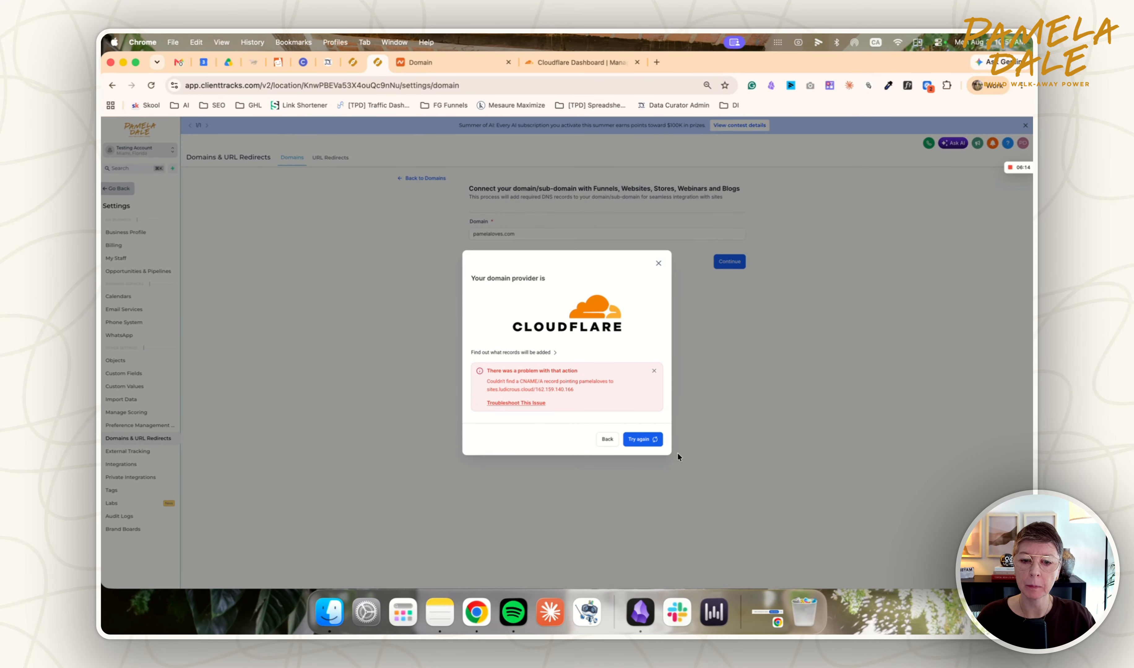
# - Show the manual A and CNAME records required by HighLevel, then compare them with the DNS records of pamelaloves.com in Cloudflare
pyautogui.click(607, 439)
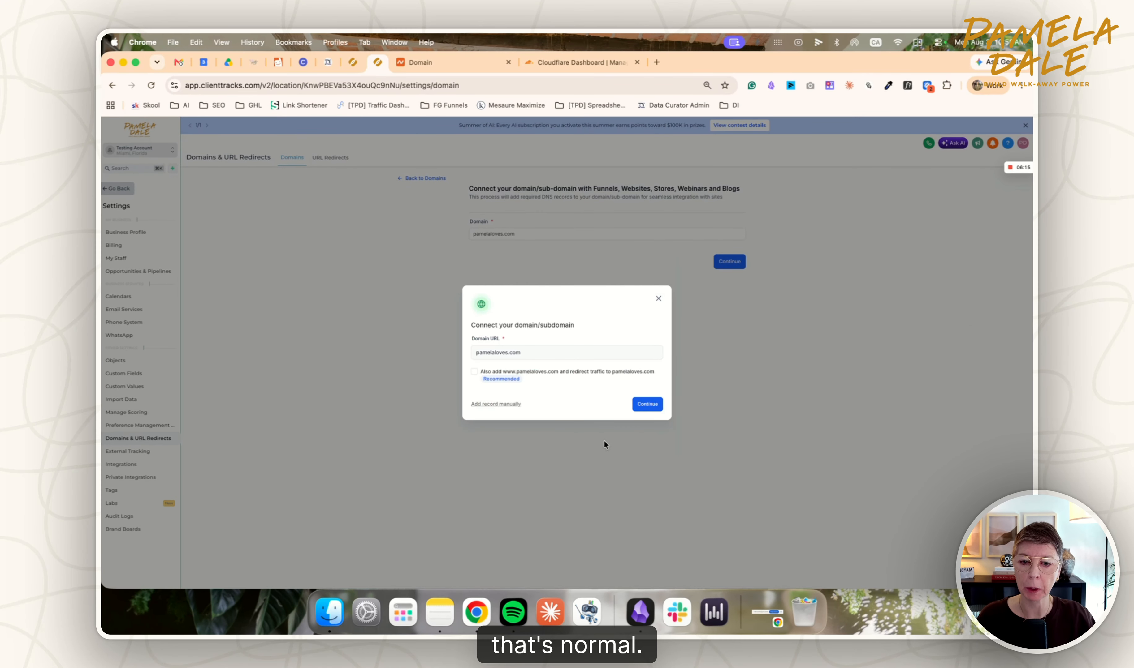
pyautogui.click(499, 405)
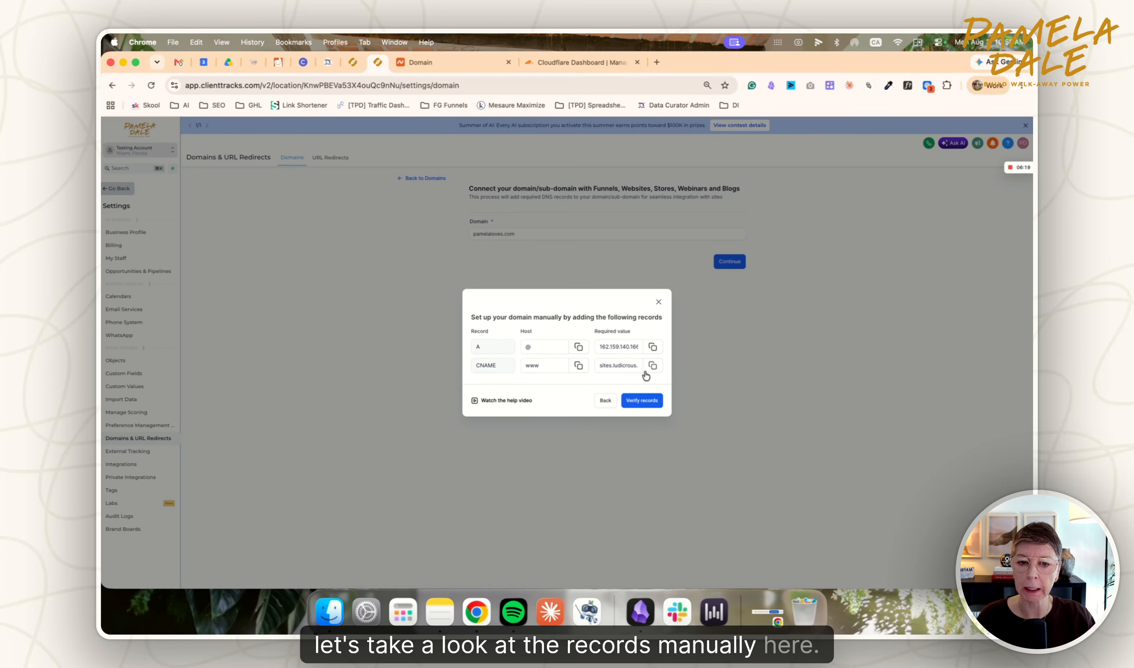
pyautogui.click(573, 63)
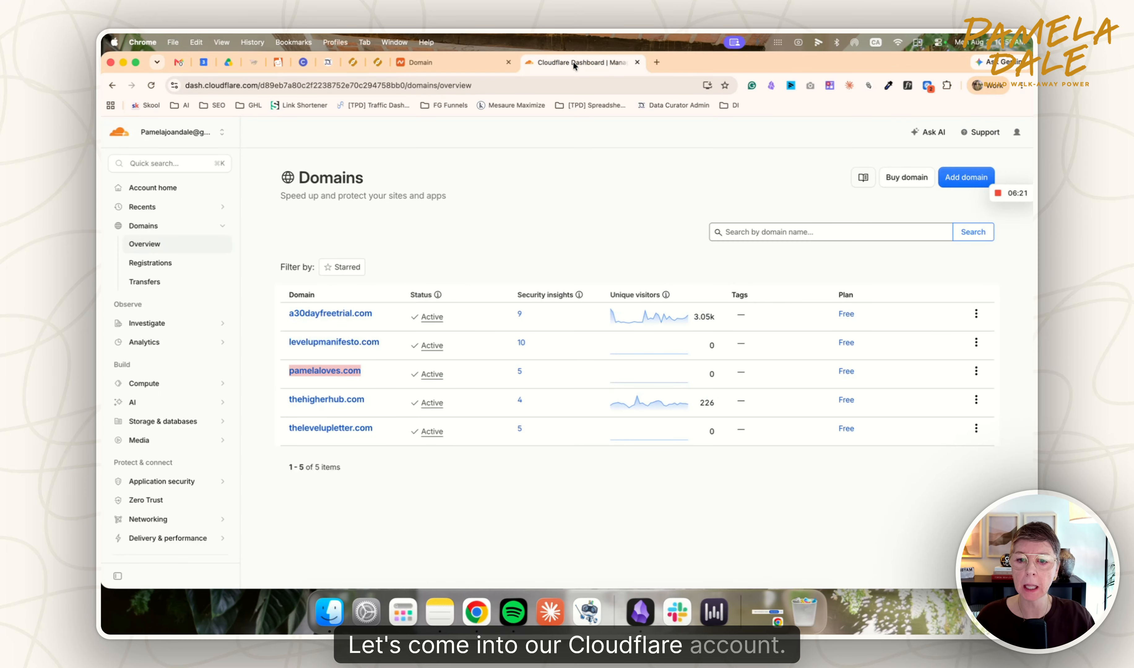
pyautogui.click(142, 227)
pyautogui.click(142, 226)
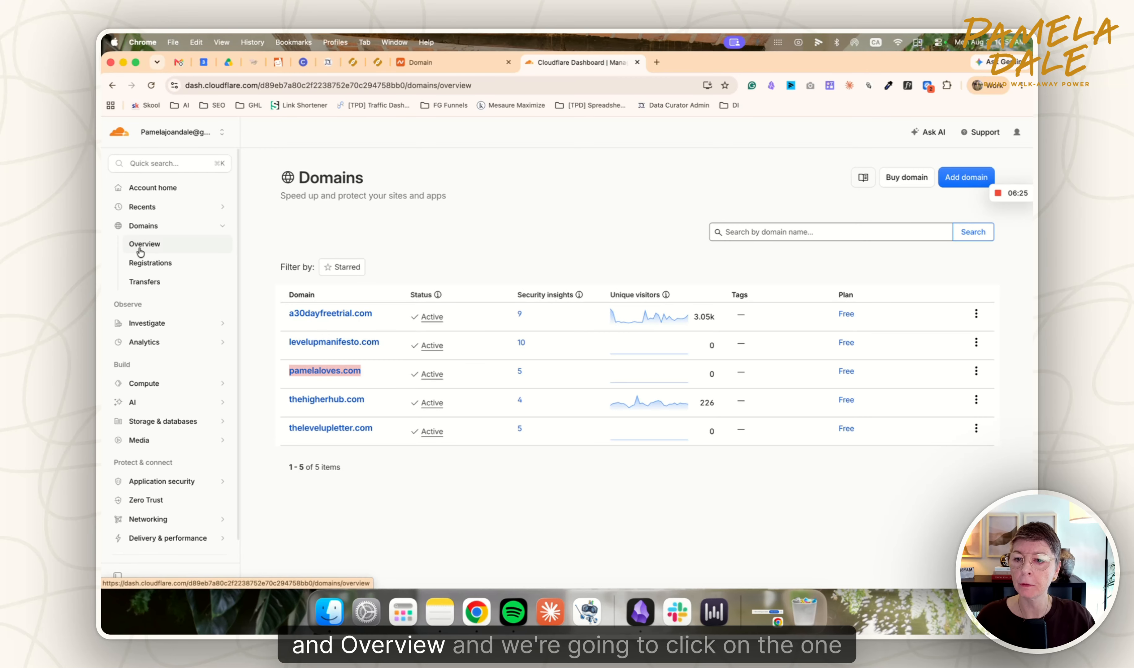
pyautogui.click(327, 372)
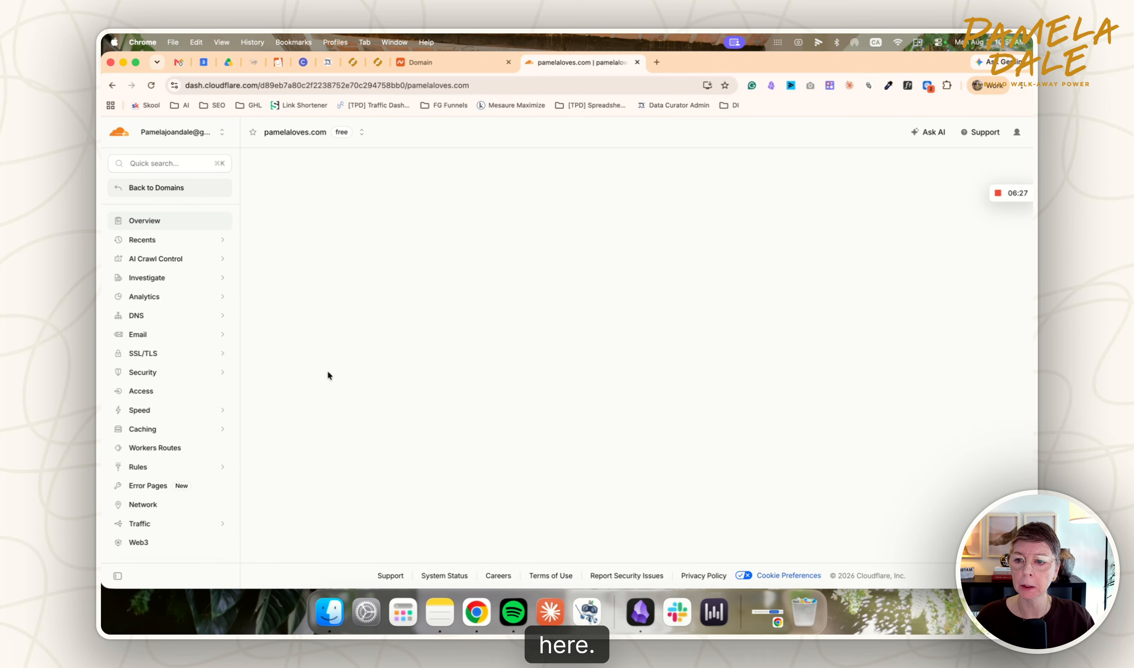
pyautogui.click(149, 316)
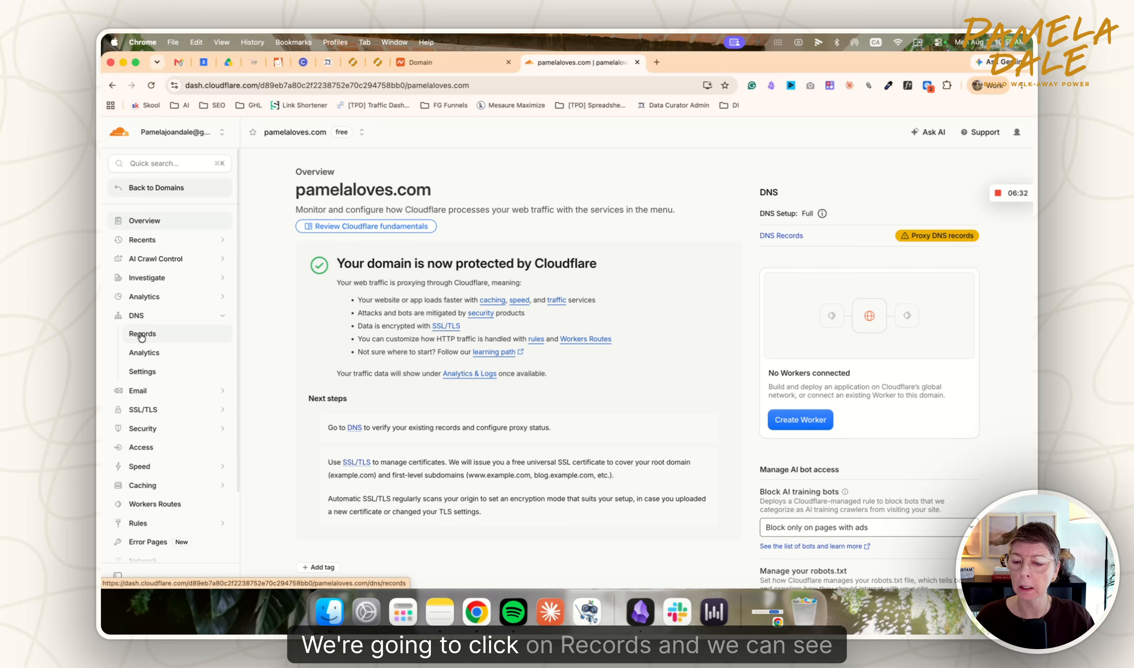
pyautogui.click(141, 336)
pyautogui.scroll(-2, 497, 352)
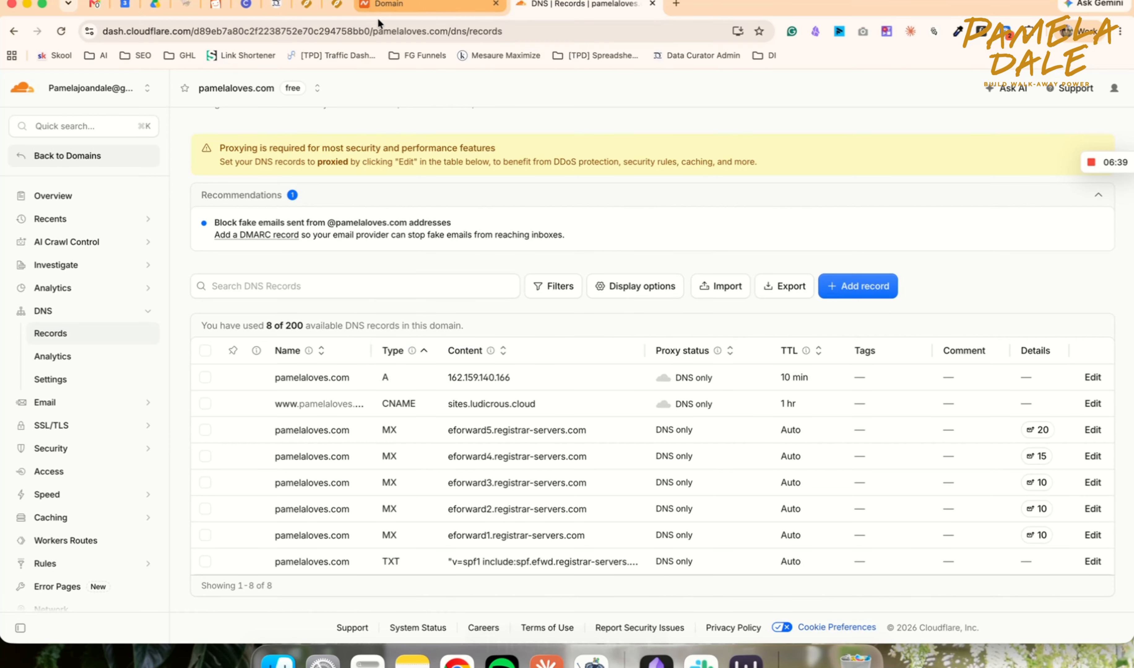
# - Return to HighLevel, verify the DNS records, and link pamelaloves.com to the Life Coverage funnel with Optin as the default page
pyautogui.click(338, 4)
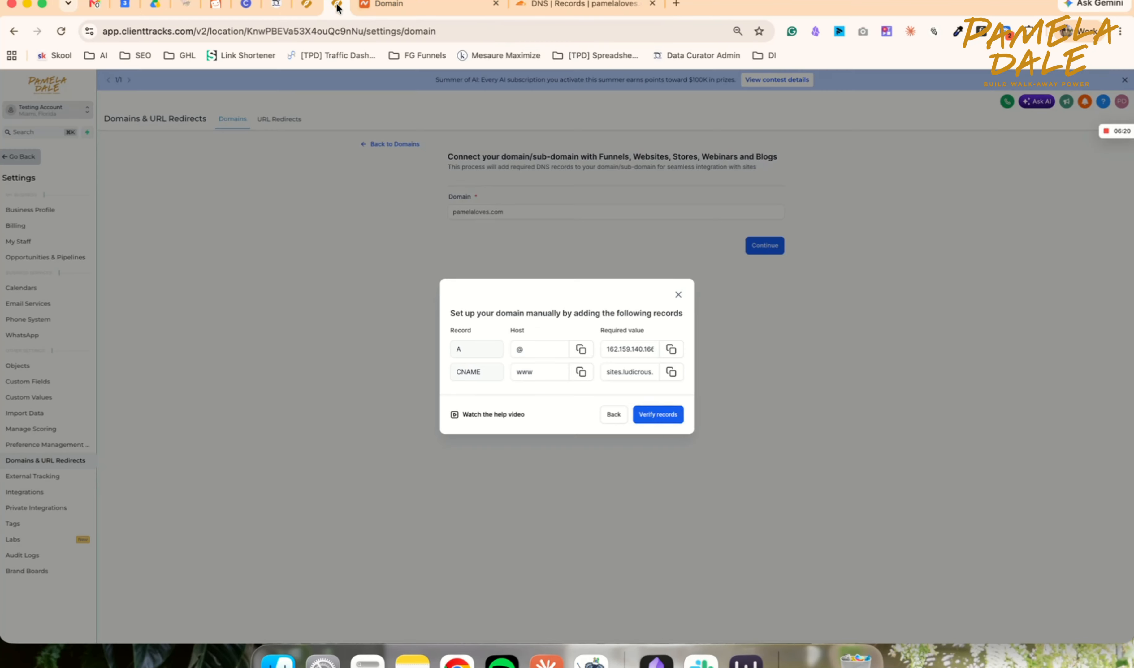
pyautogui.click(639, 415)
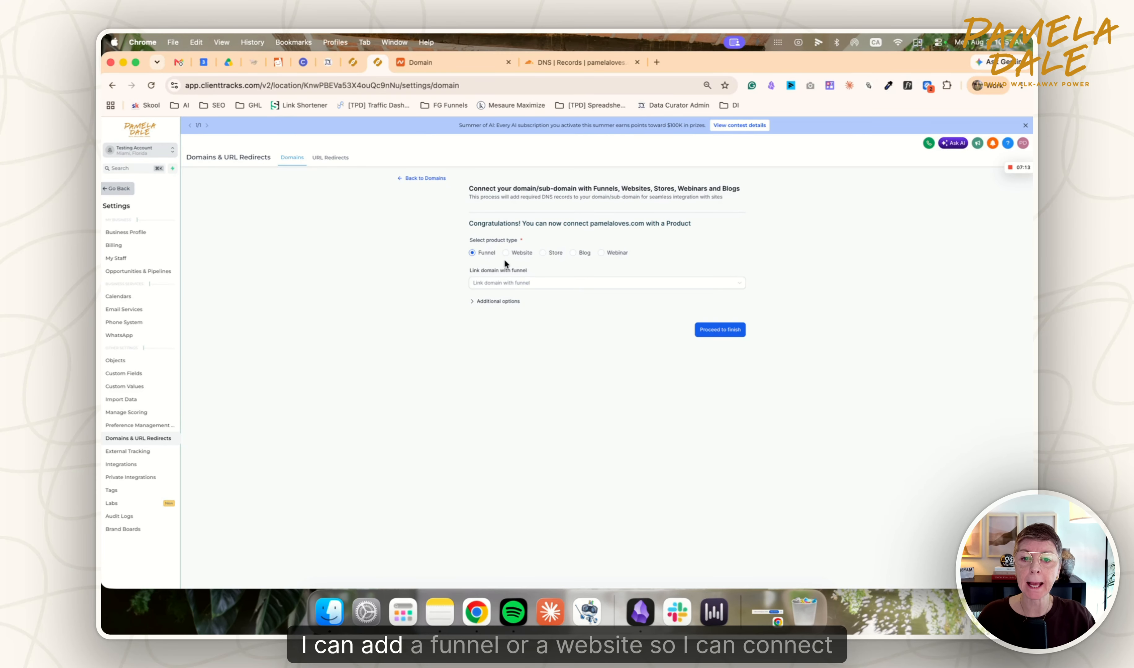
pyautogui.click(494, 298)
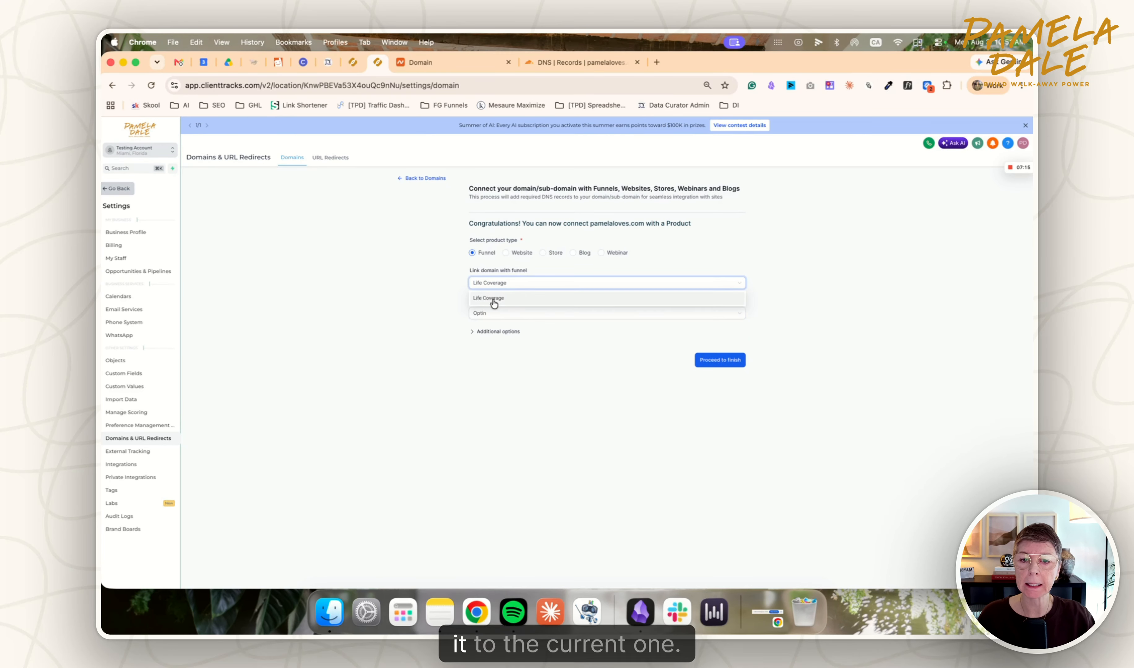
pyautogui.click(493, 314)
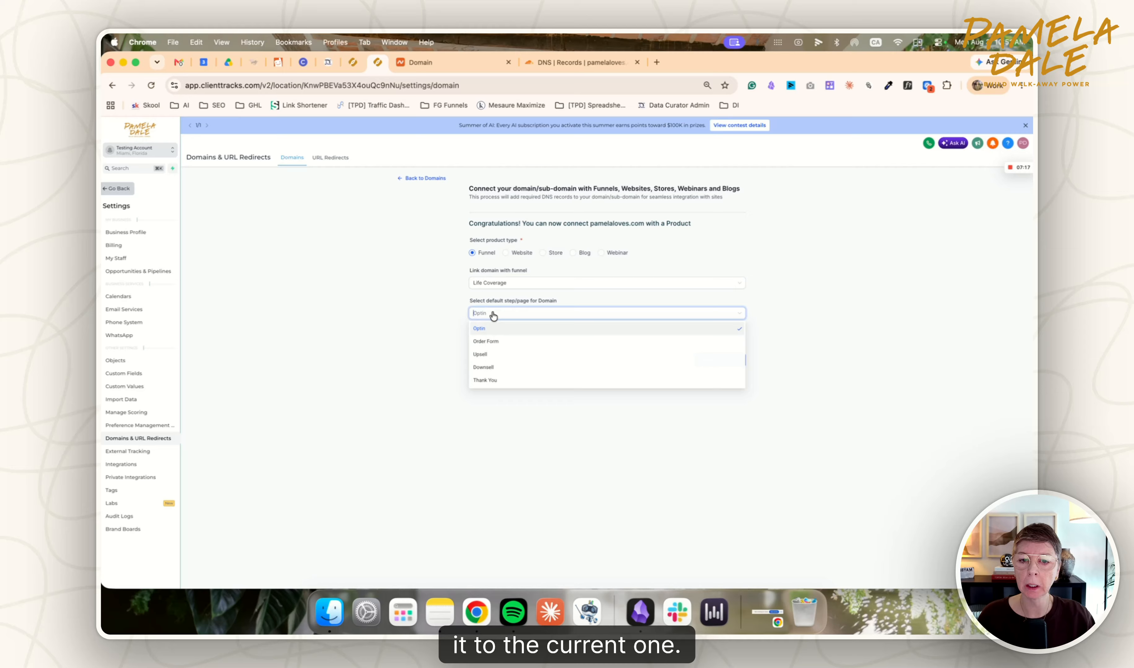
pyautogui.click(481, 330)
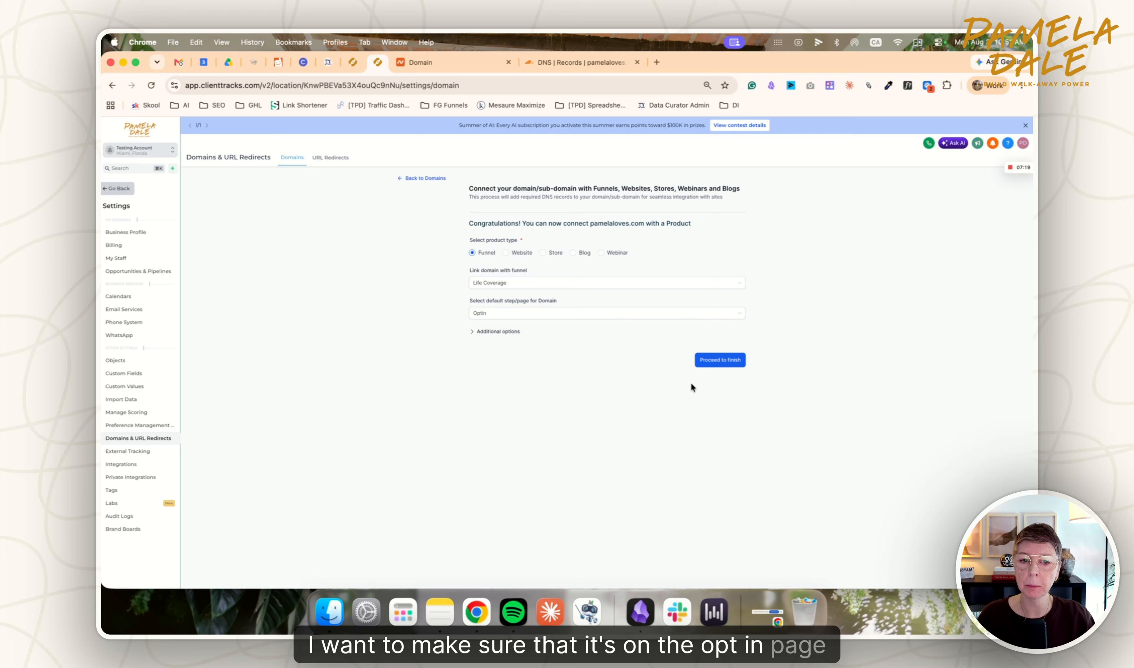
pyautogui.click(722, 362)
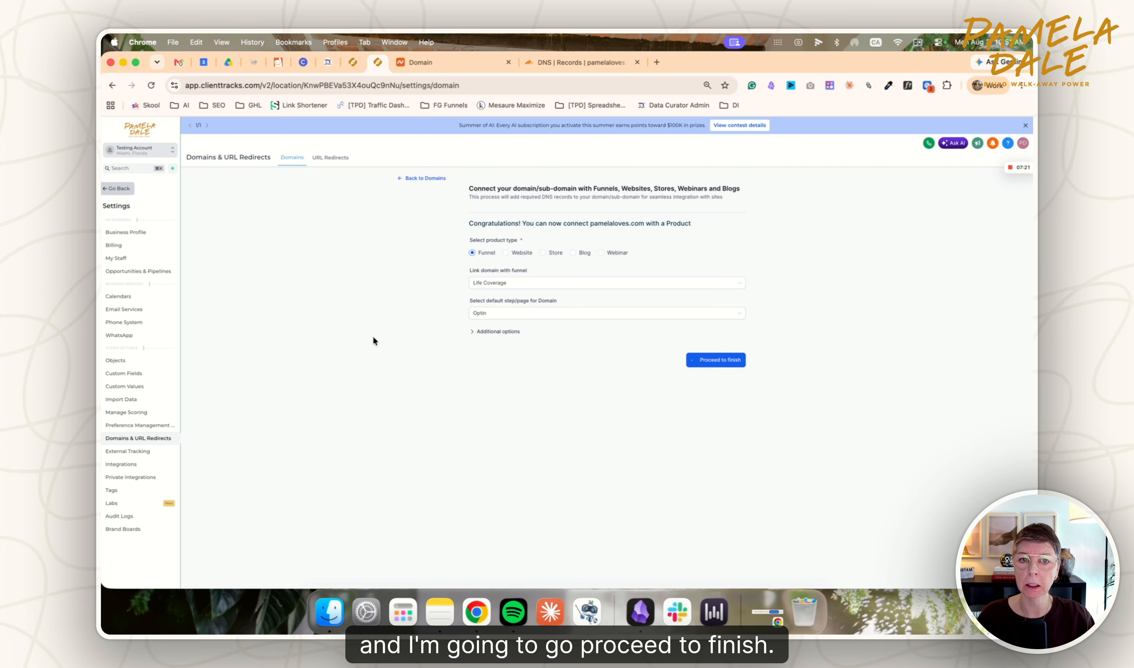
# - Open pamelaloves.com in a new browser tab and check that the funnel page loads with an https address
pyautogui.click(656, 62)
pyautogui.click(646, 84)
pyautogui.write('pamelaloves.com')
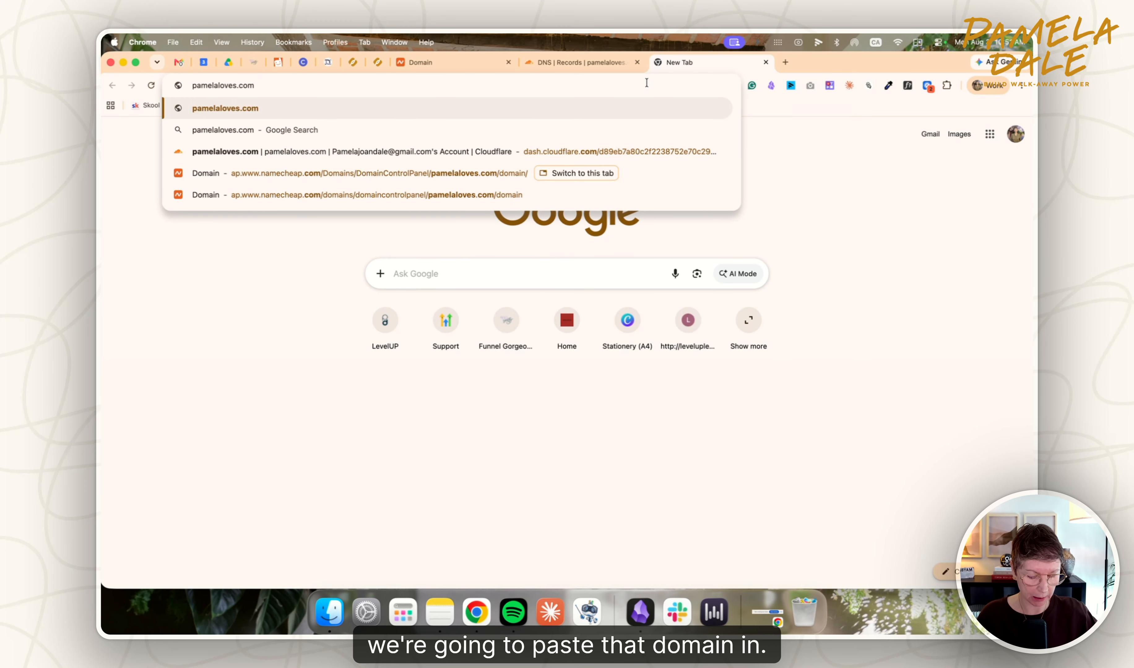
pyautogui.press('Return')
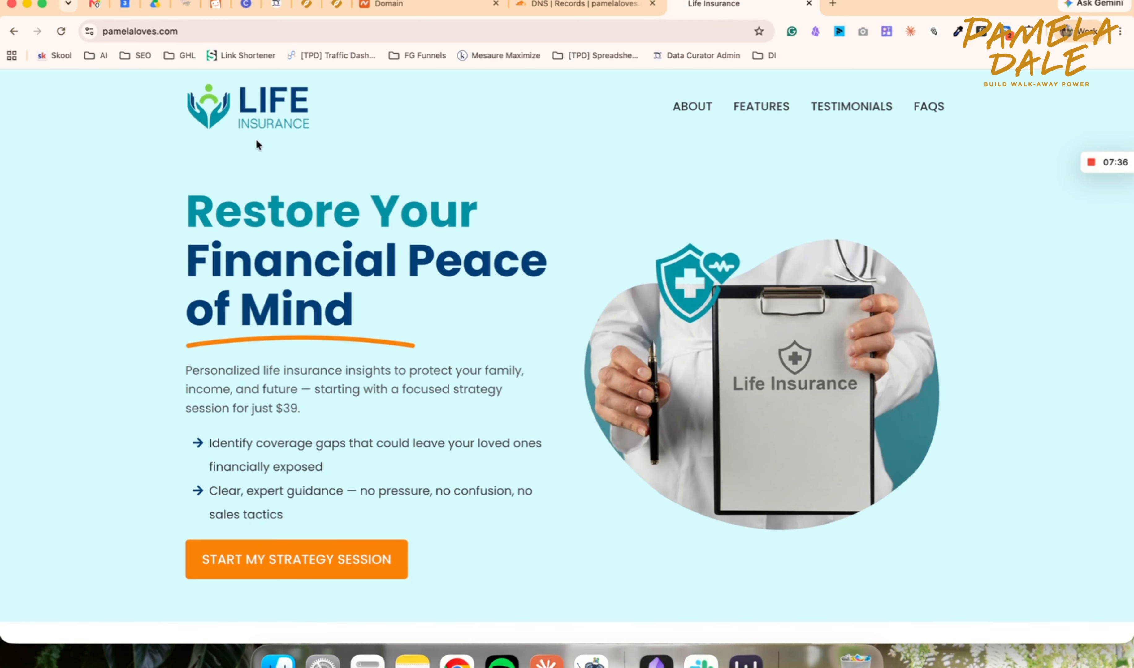
pyautogui.doubleClick(187, 33)
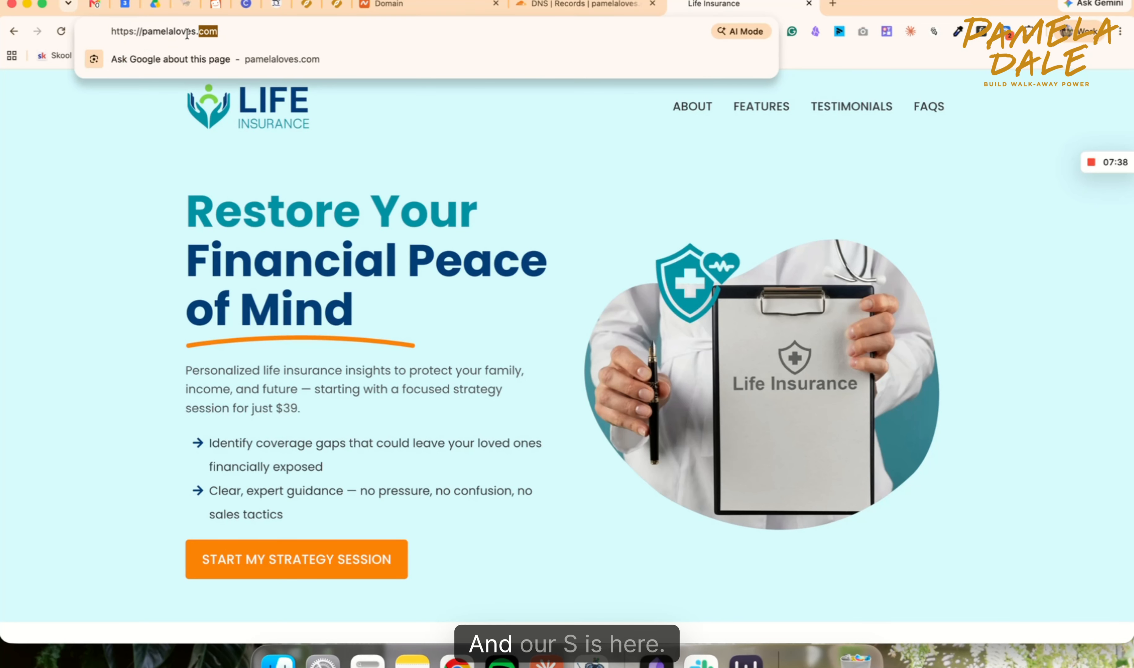
pyautogui.click(93, 252)
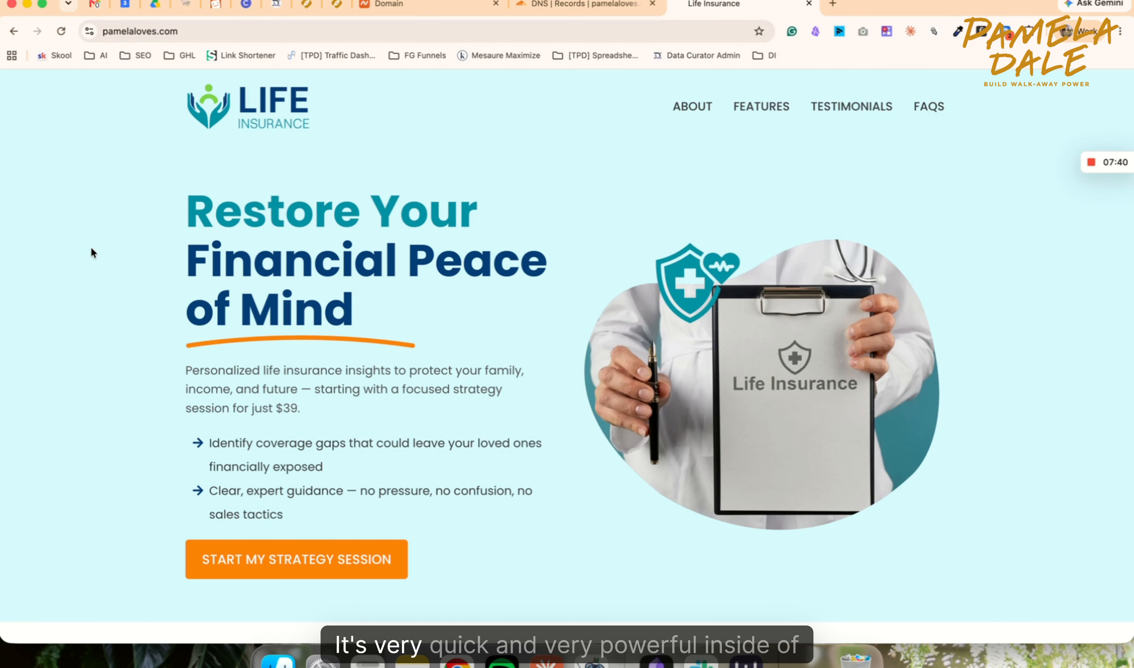
# - Switch to Cloudflare and open the SSL/TLS overview of pamelaloves.com to check its encryption mode
pyautogui.click(590, 6)
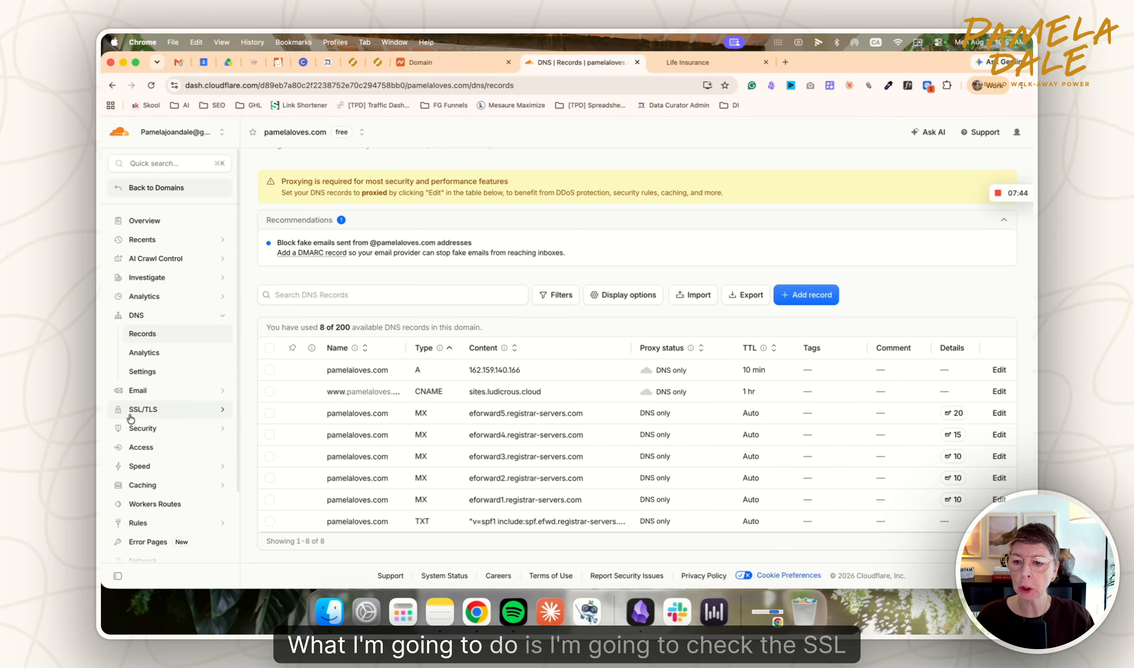
pyautogui.click(147, 410)
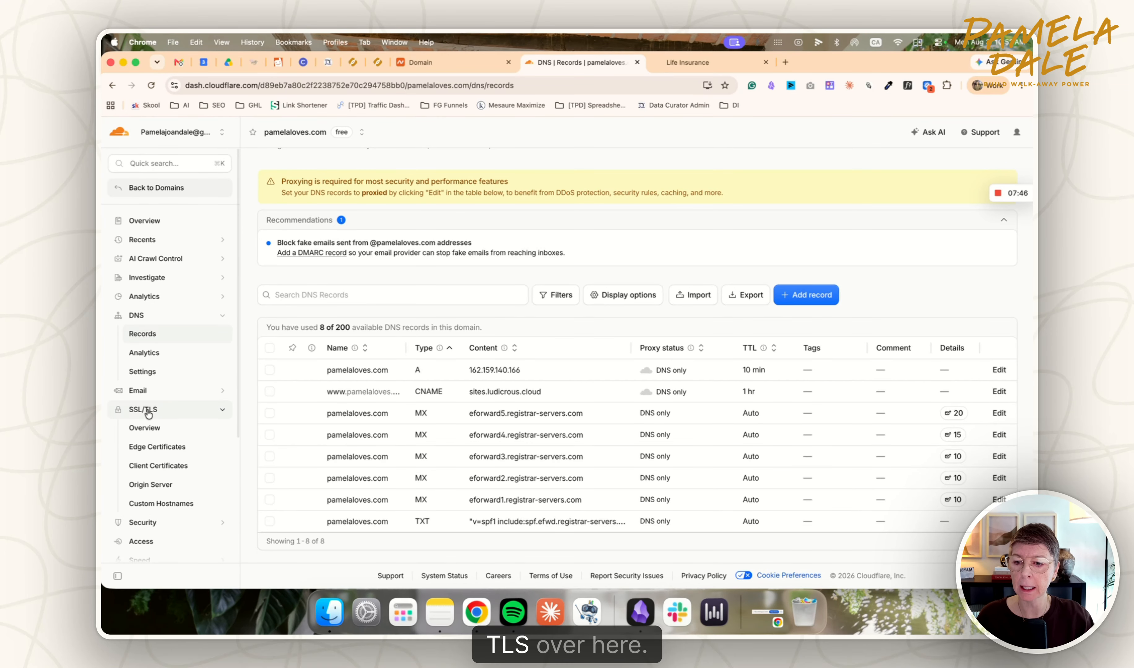
pyautogui.click(144, 430)
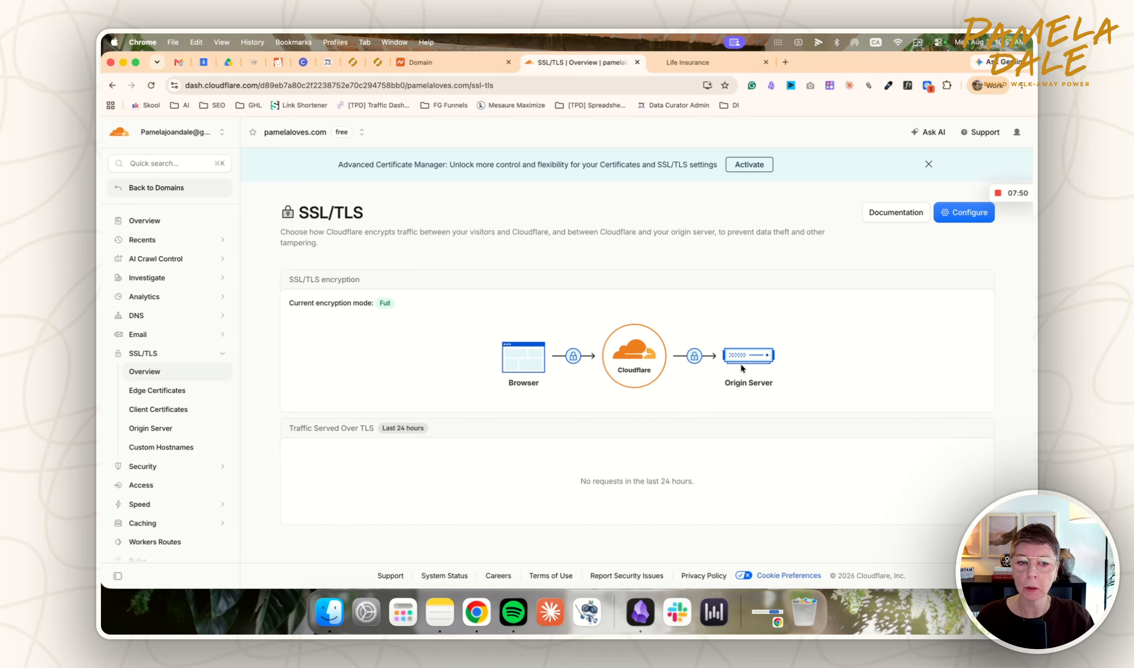
# - Open the encryption mode configuration of pamelaloves.com and review the available SSL/TLS modes without changing the selection
pyautogui.click(958, 209)
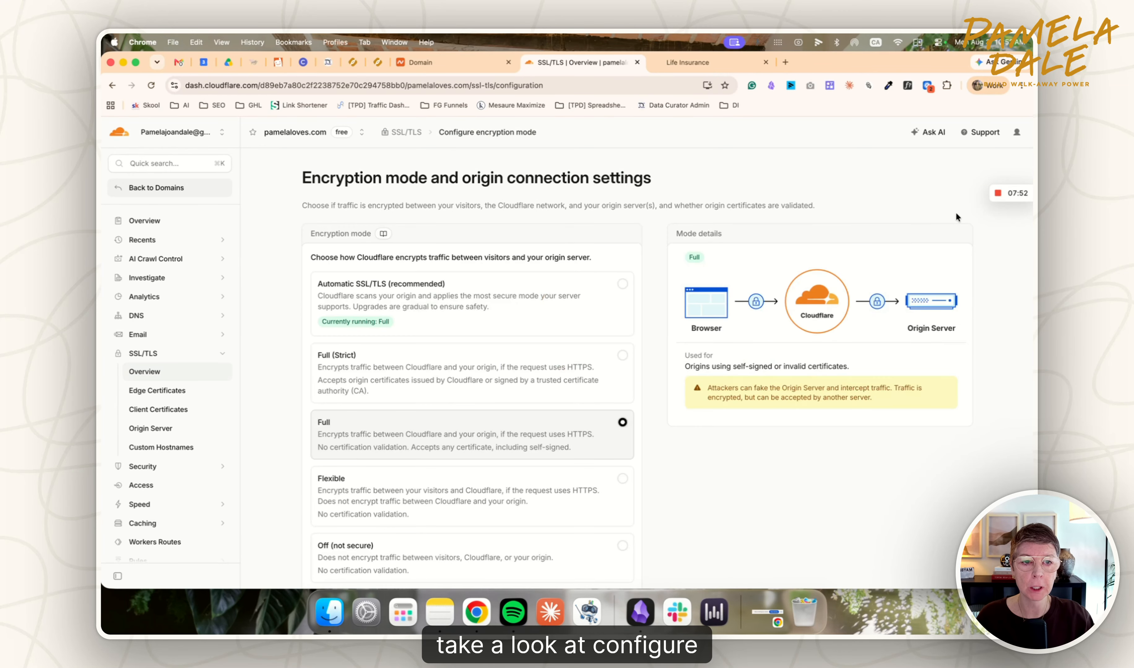
pyautogui.scroll(-2, 446, 396)
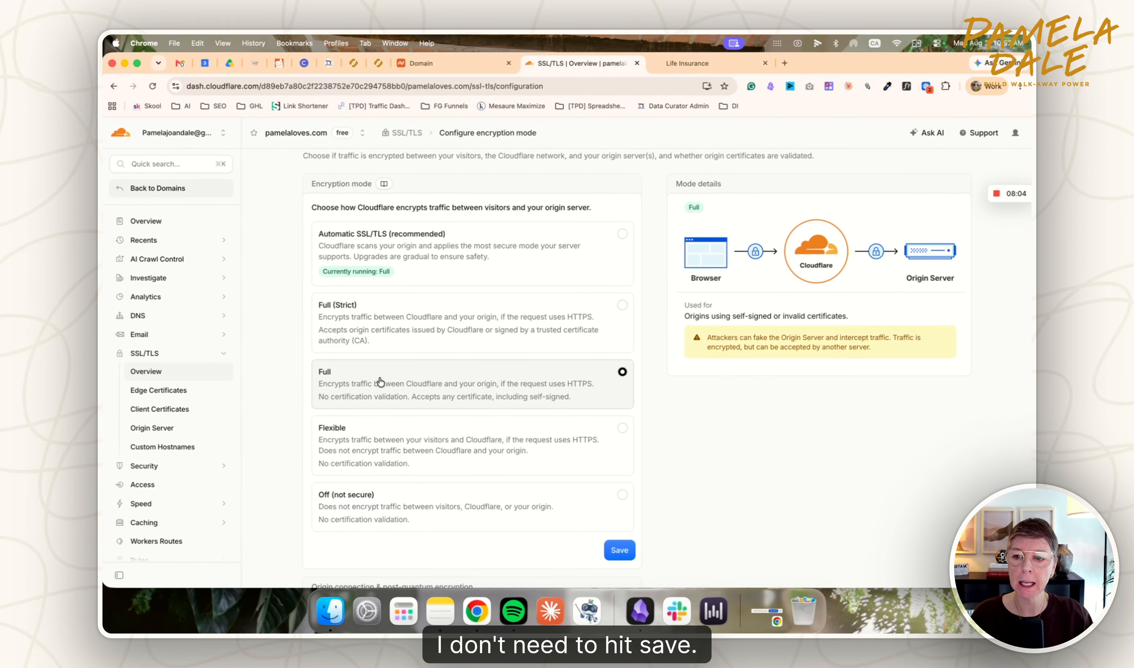
pyautogui.click(136, 316)
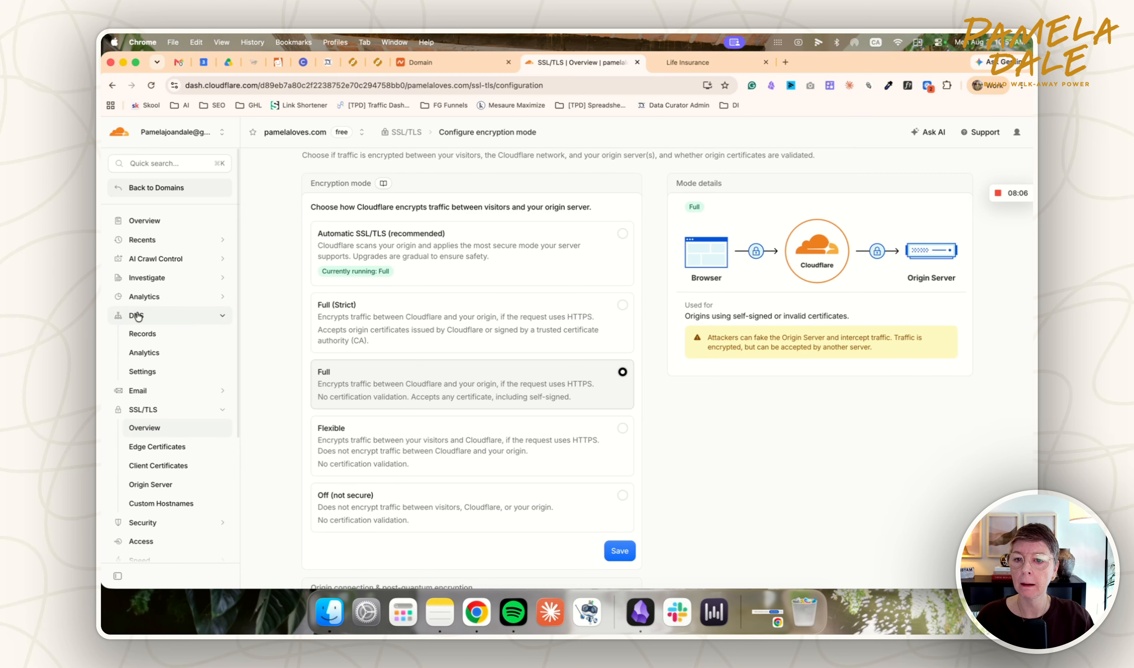
# - Switch to HighLevel and open the management page of pamelaloves.com in the Domains & URL Redirects settings
pyautogui.click(385, 62)
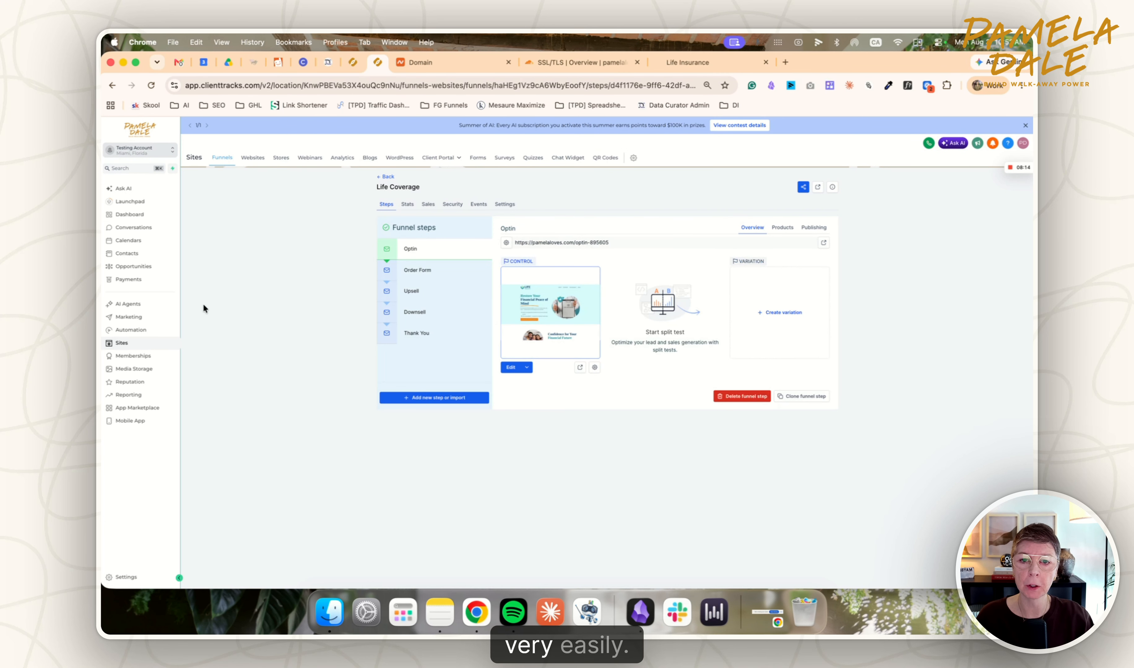
pyautogui.click(117, 579)
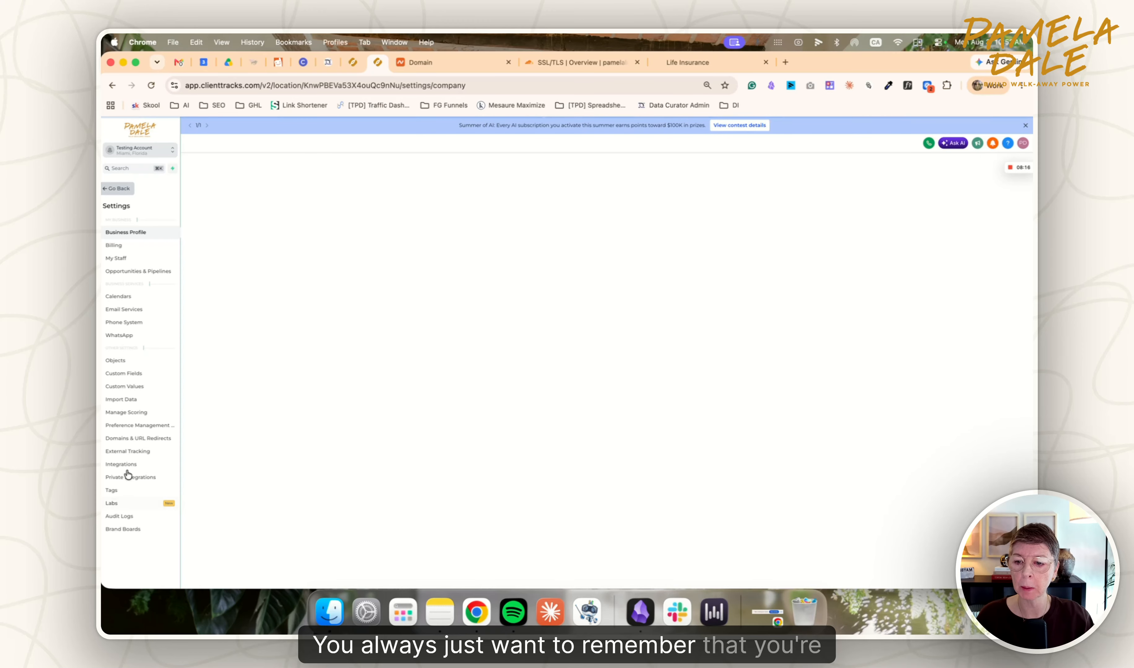
pyautogui.click(128, 440)
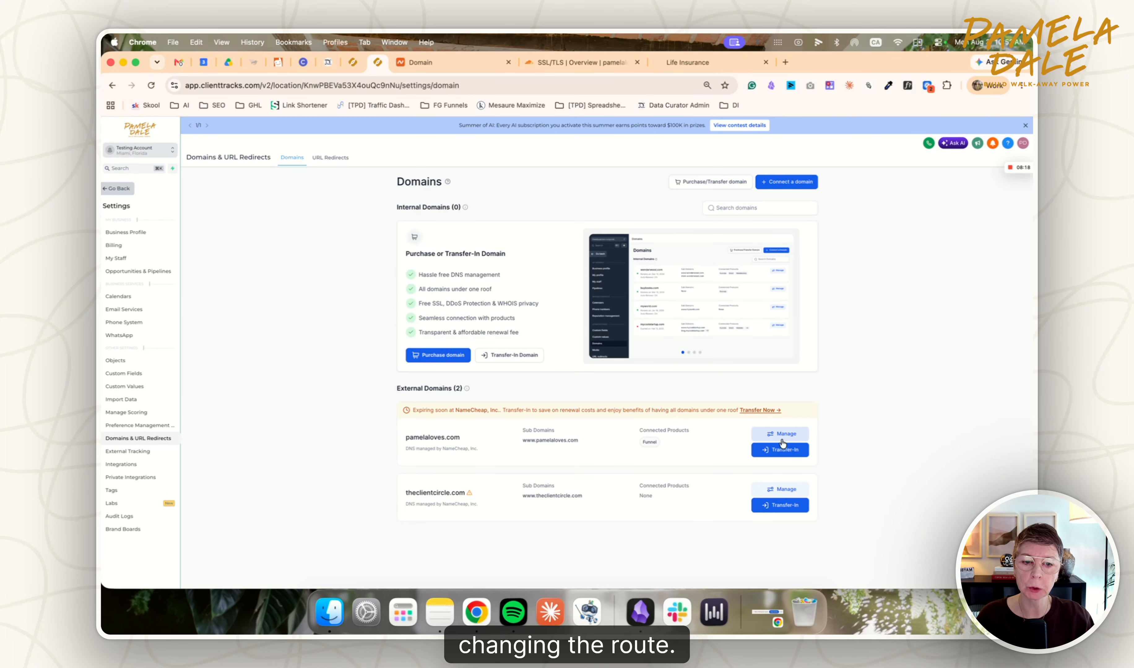
pyautogui.click(787, 434)
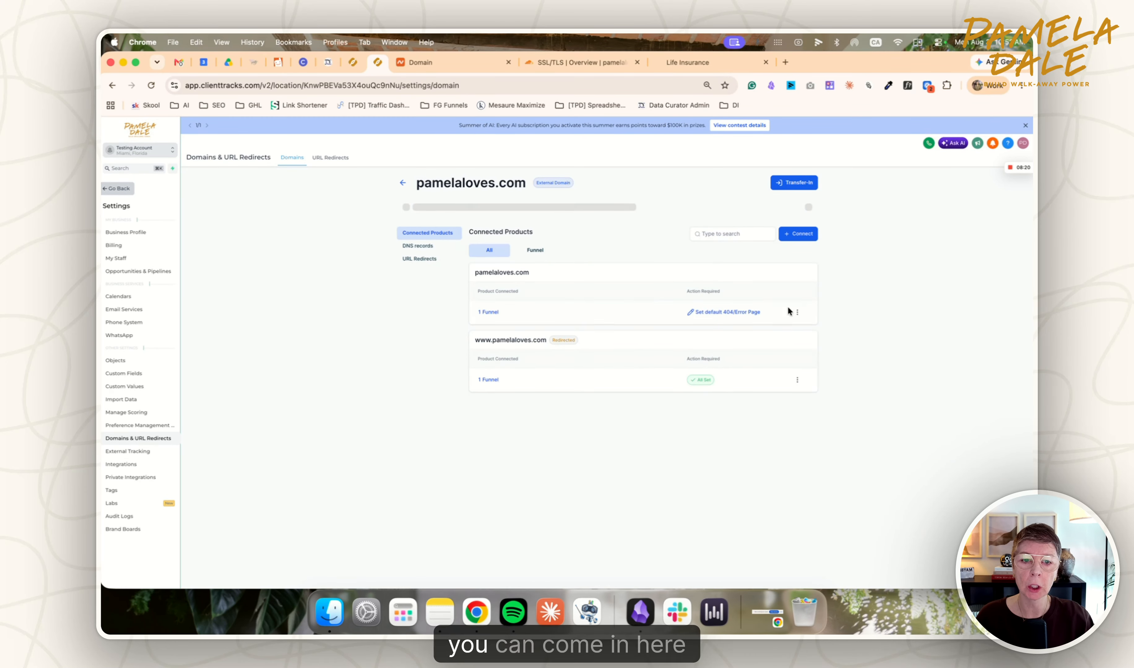
# - Set the default 404/error page of pamelaloves.com to Life Coverage / Optin and save the domain settings
pyautogui.click(727, 313)
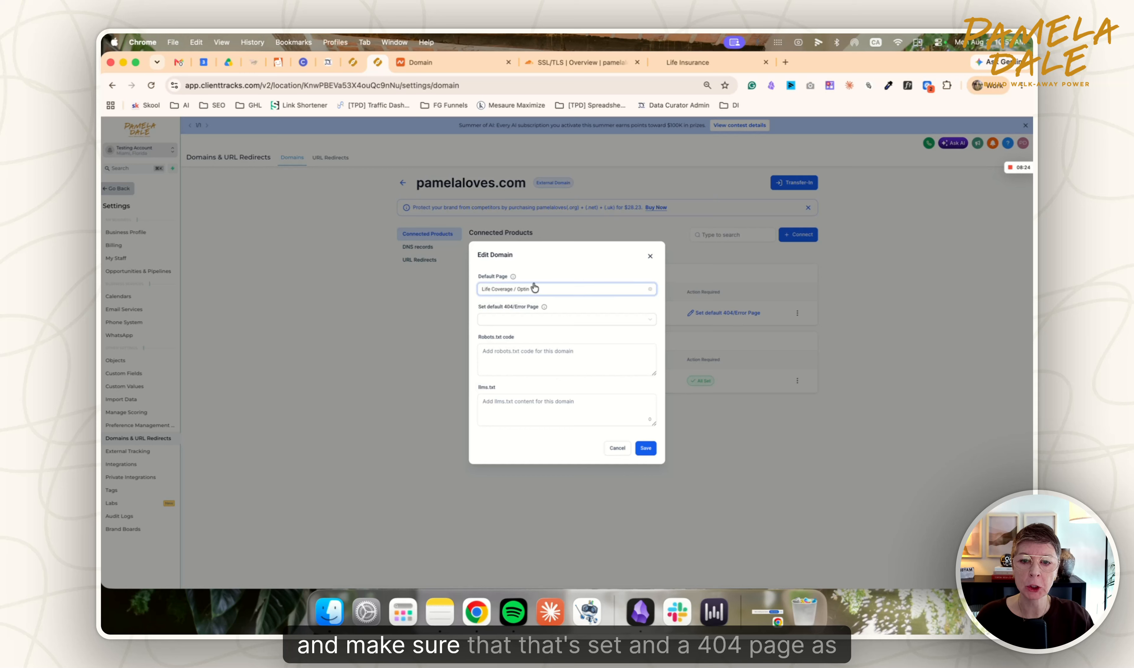
pyautogui.click(546, 319)
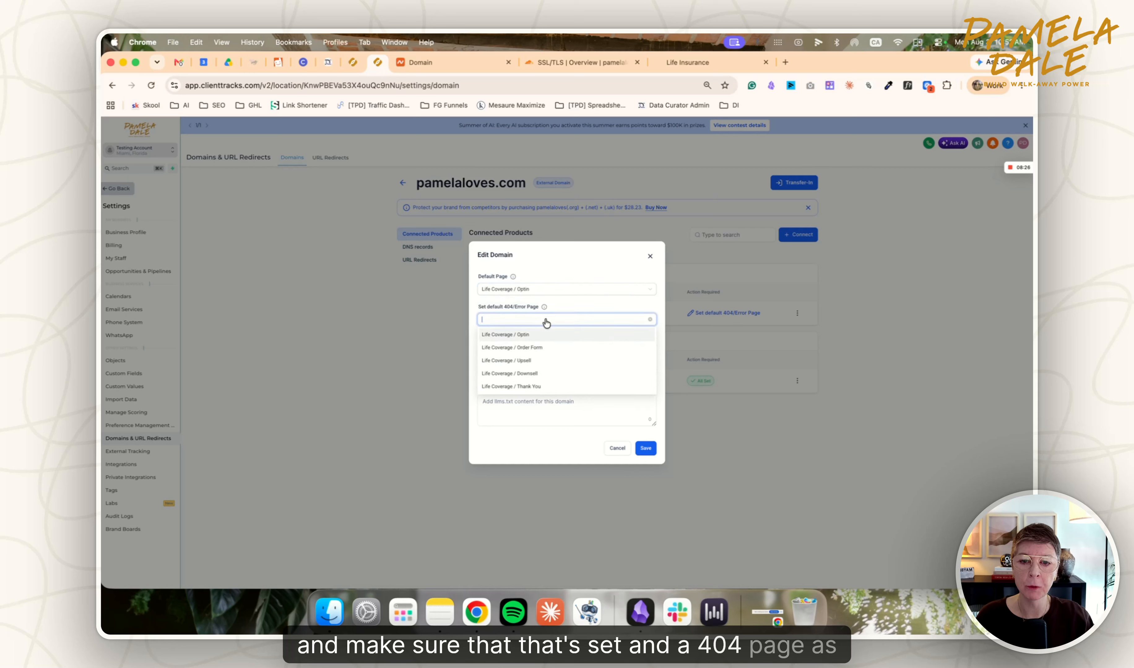
pyautogui.click(539, 339)
pyautogui.click(646, 448)
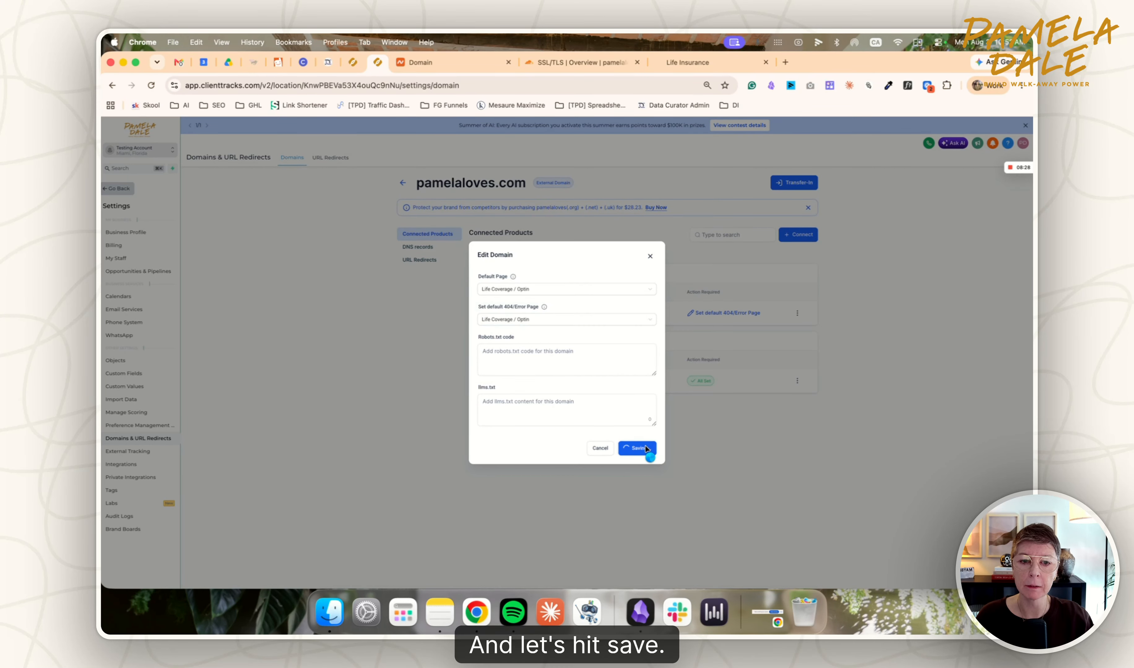